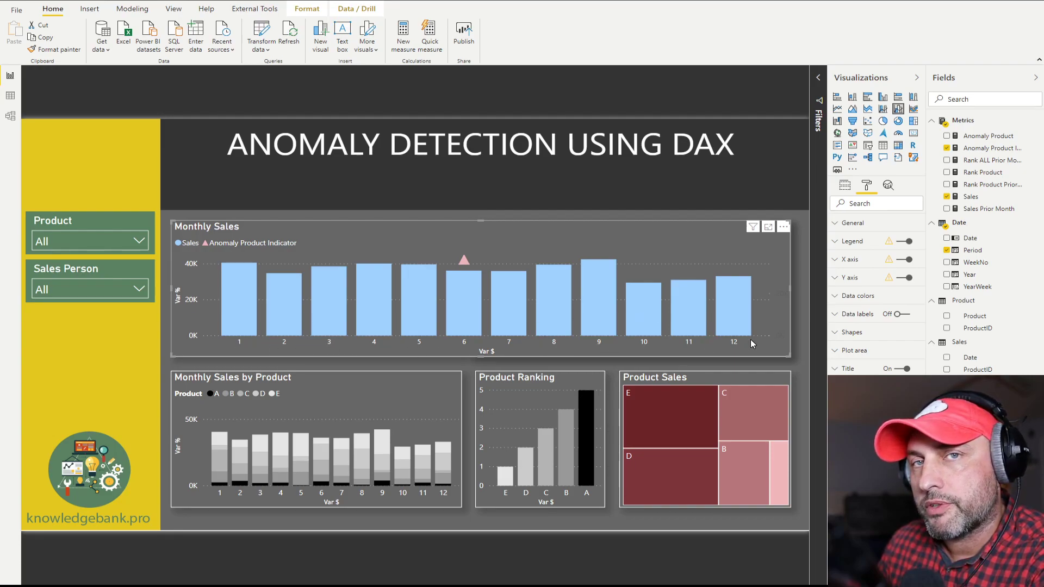
Read the sales tooltips for periods 6 and 8 on the Monthly Sales chart
mouse_move(456, 315)
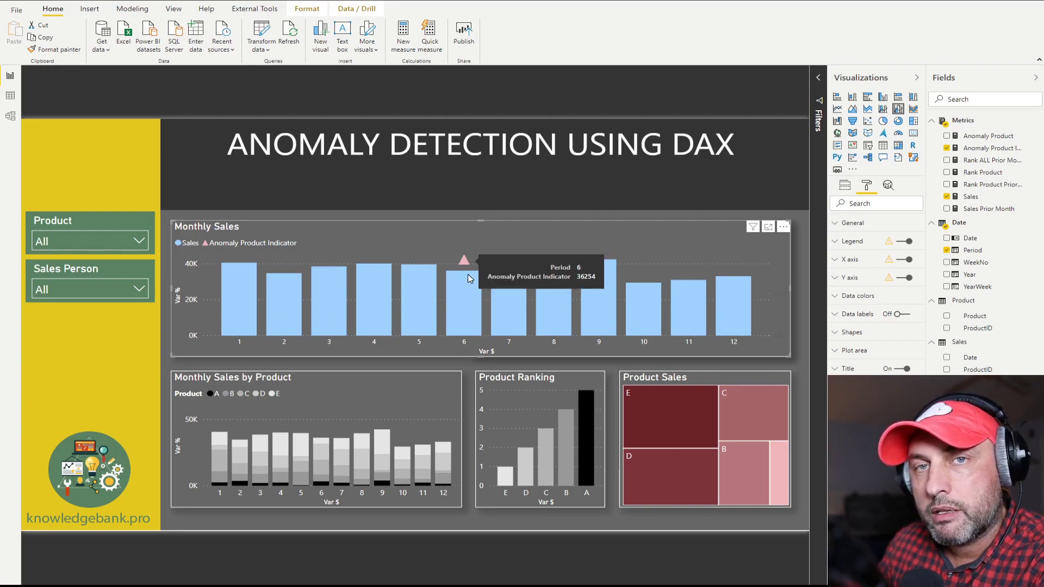
mouse_move(463, 305)
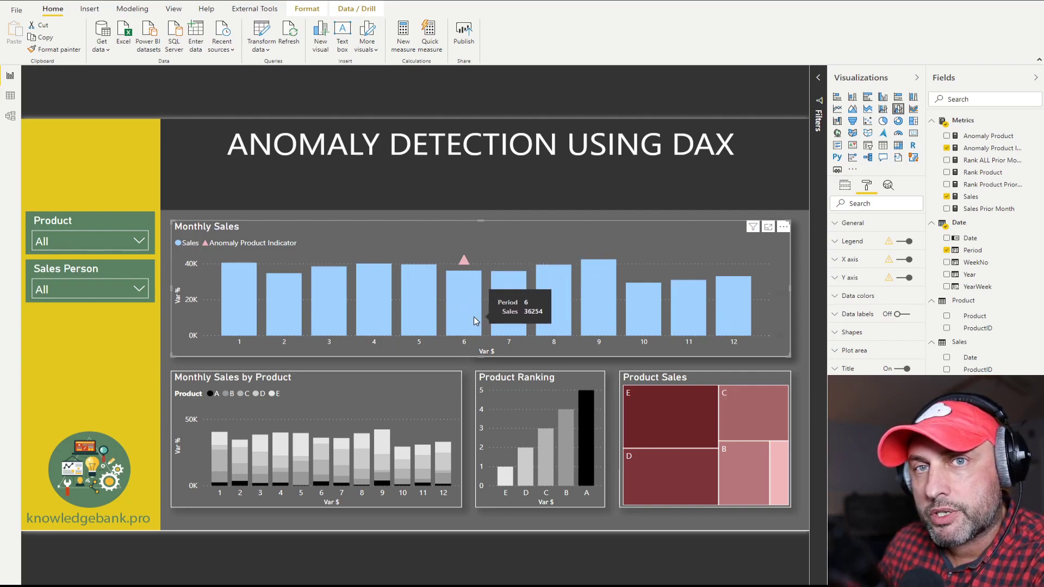
mouse_move(572, 311)
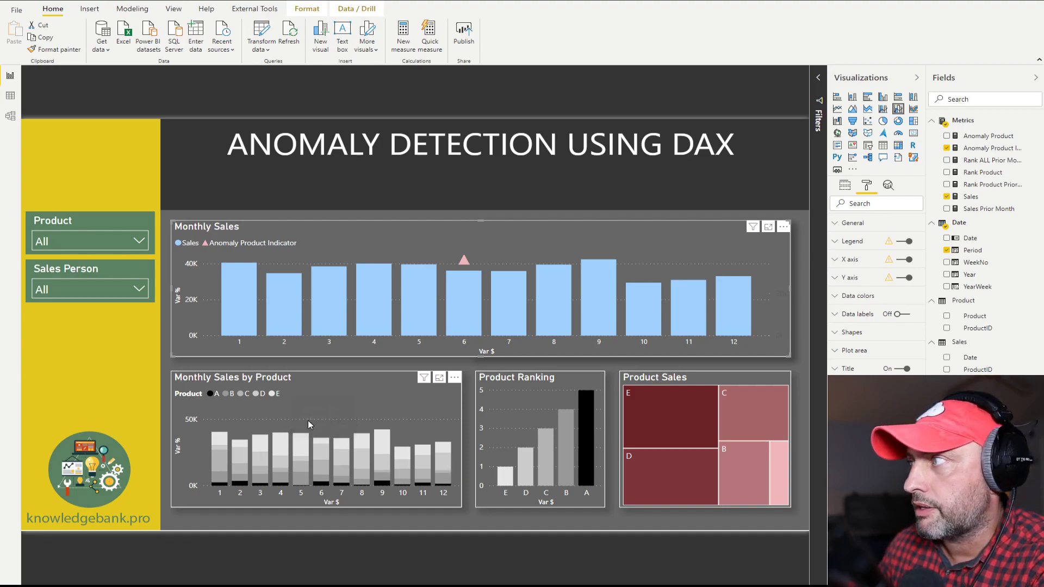
Show the Monthly Sales by Product chart's fields: Period on Axis, Product on Legend, Sales on Values
left_click(325, 410)
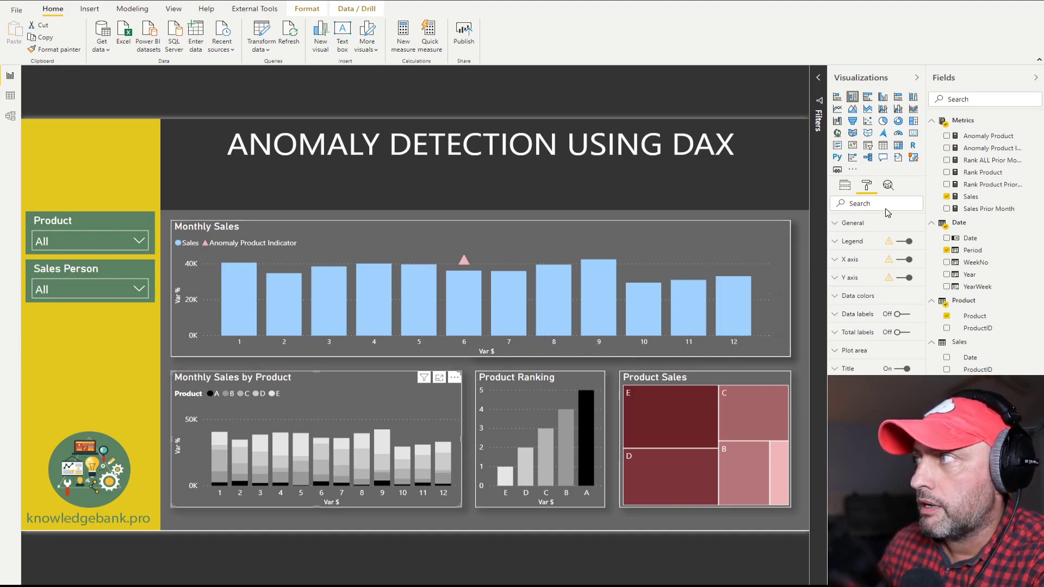
left_click(844, 186)
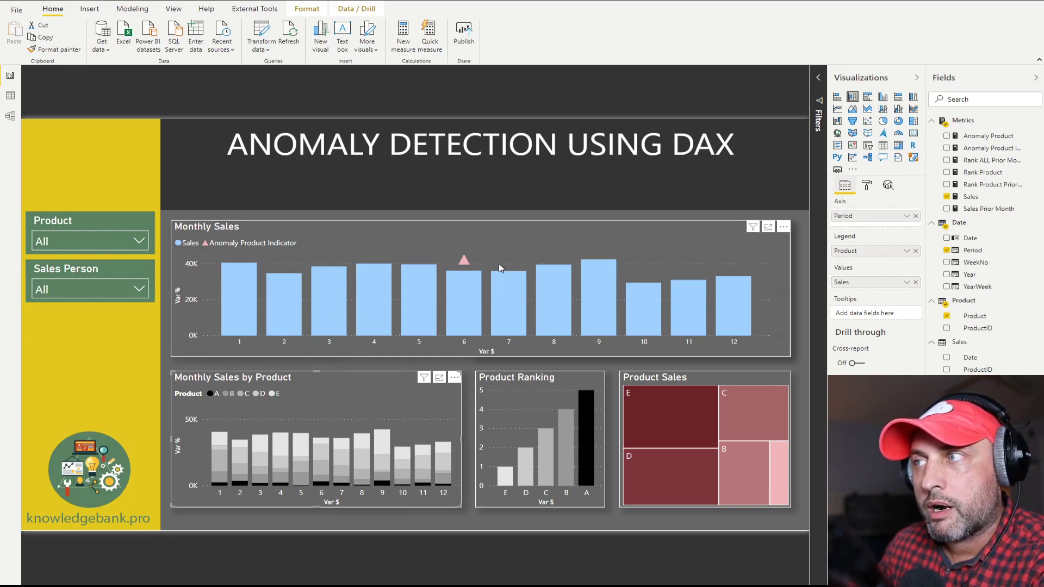
mouse_move(471, 299)
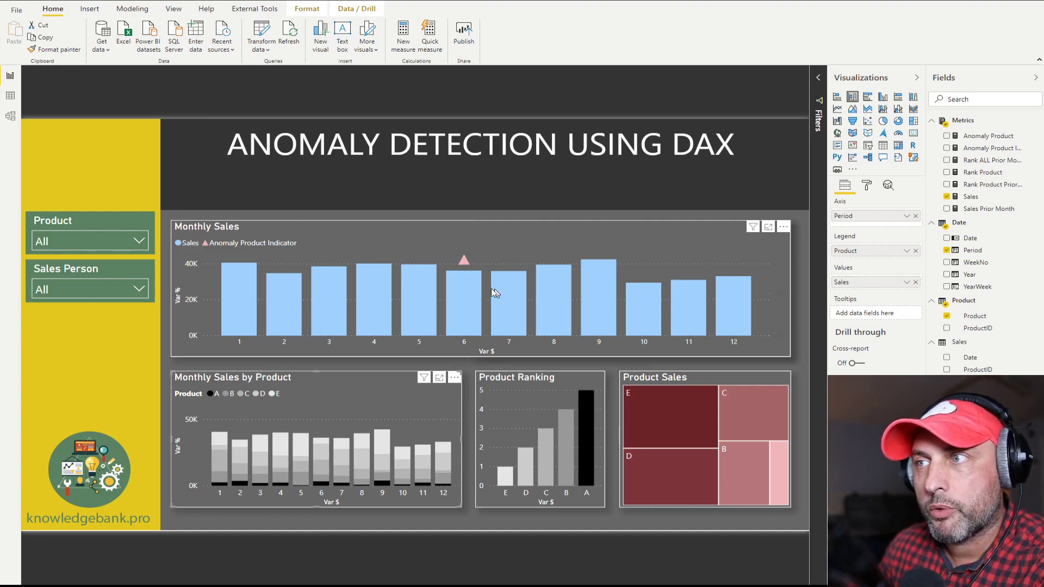
mouse_move(245, 299)
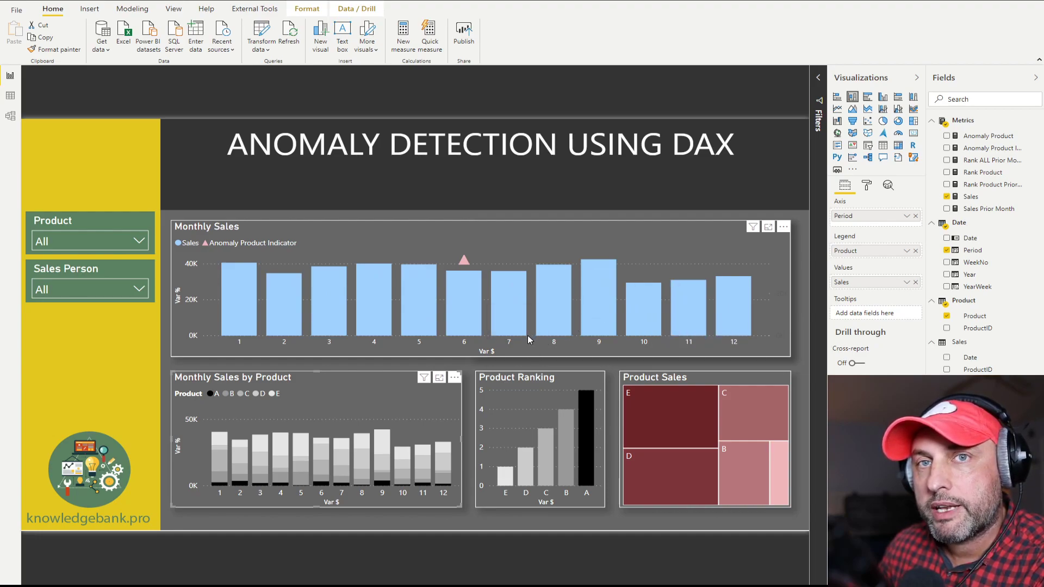
Select the Monthly Sales chart to show its Y axis format settings
left_click(513, 234)
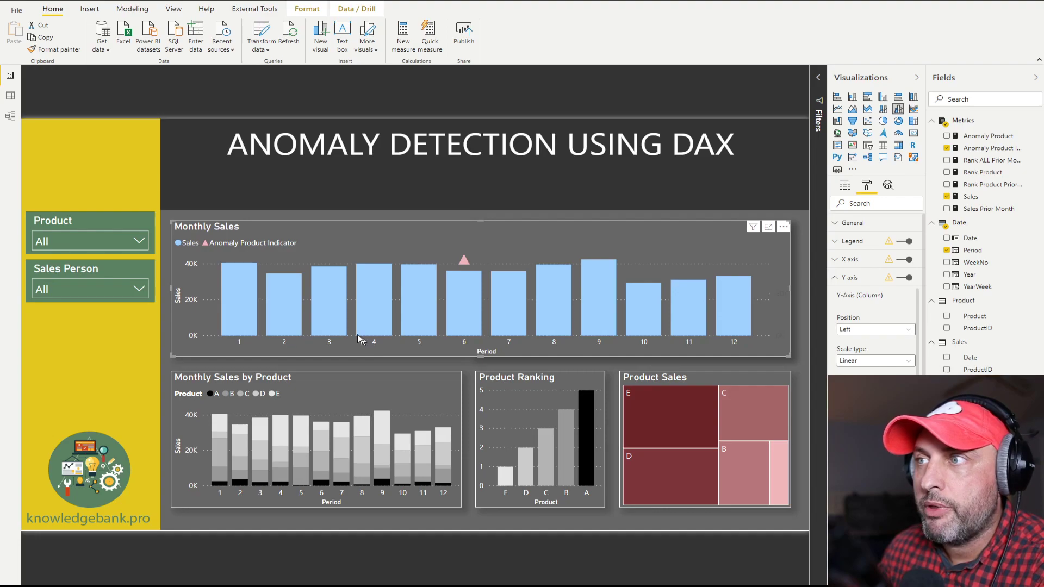
left_click(330, 304)
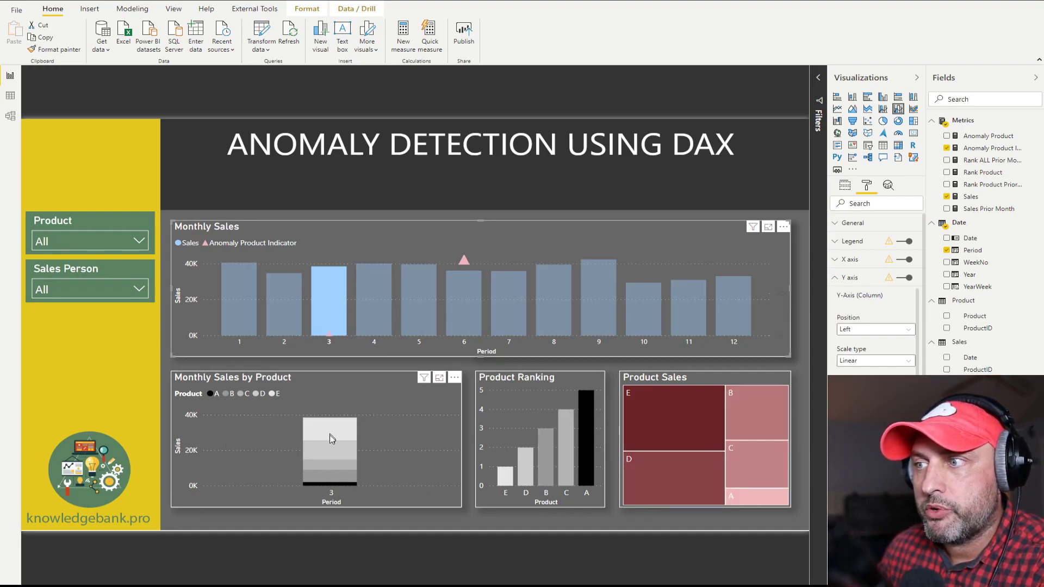
mouse_move(332, 481)
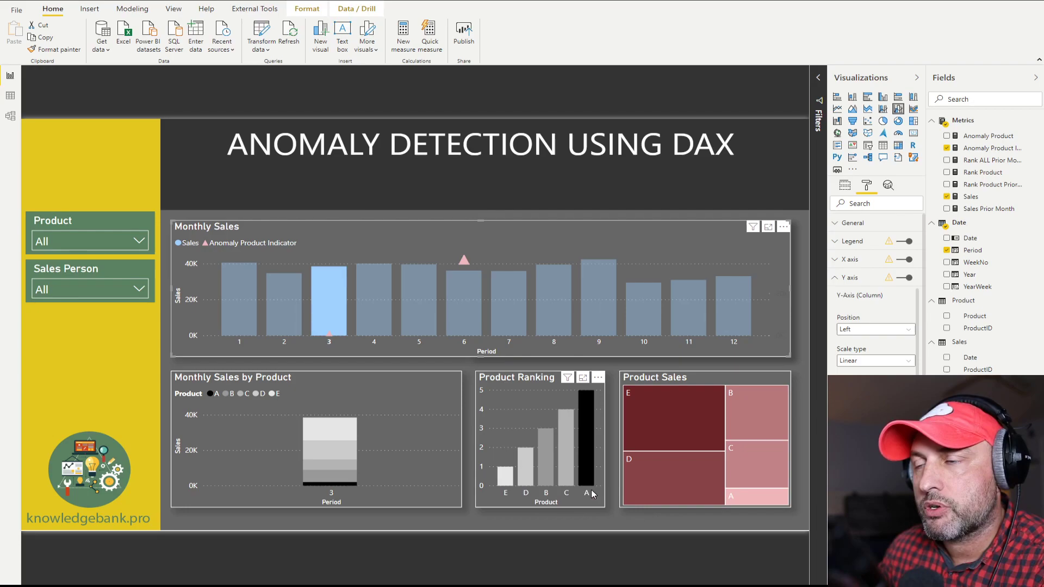
left_click(379, 324)
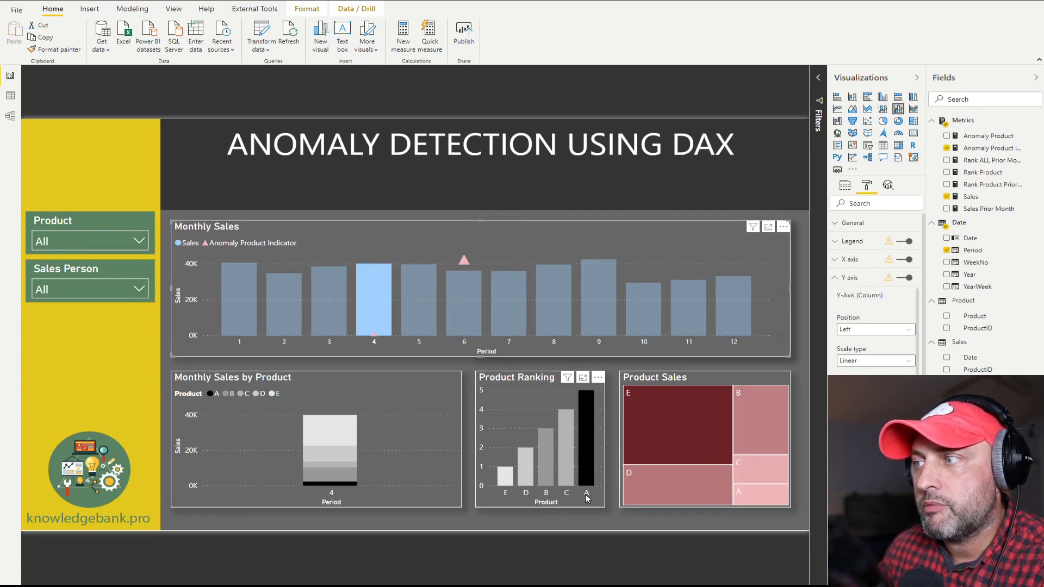
left_click(334, 330)
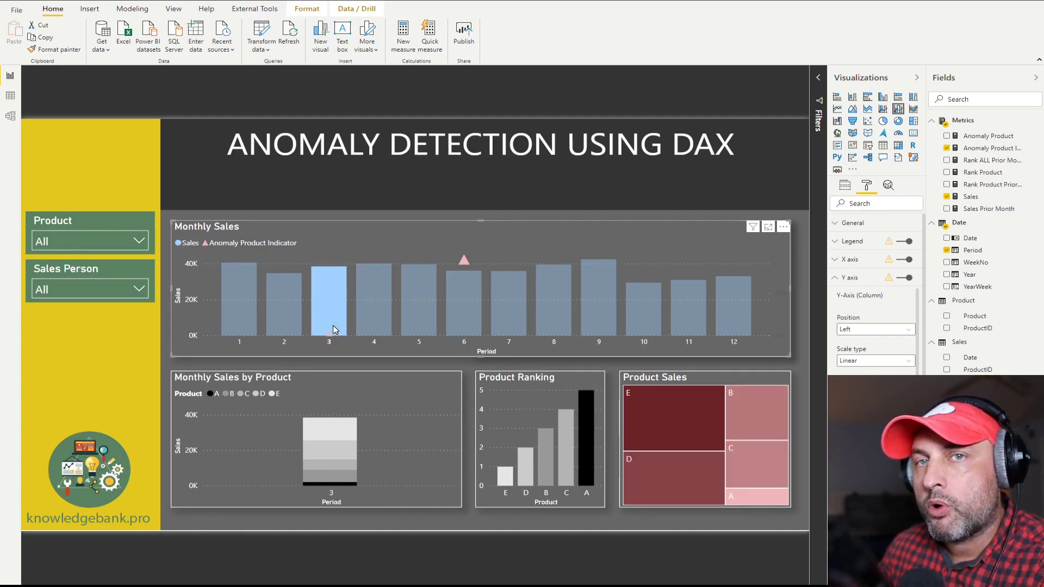
left_click(383, 328)
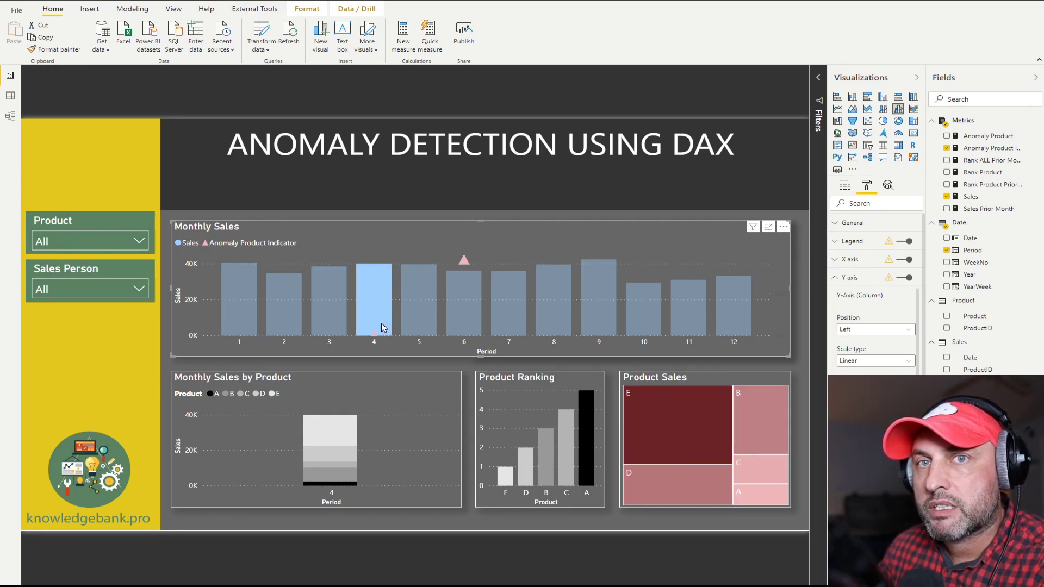
mouse_move(381, 328)
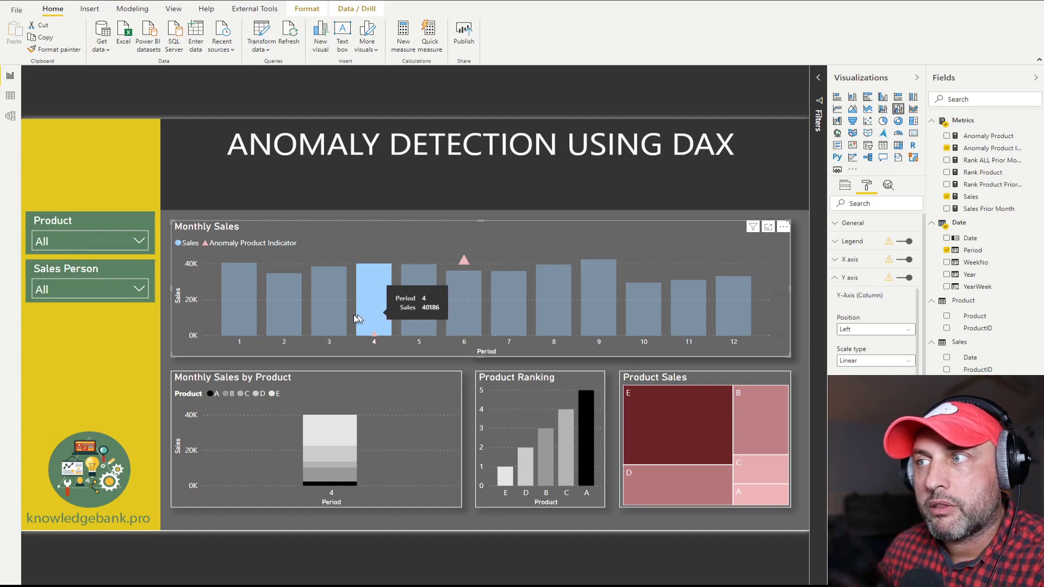
left_click(340, 317)
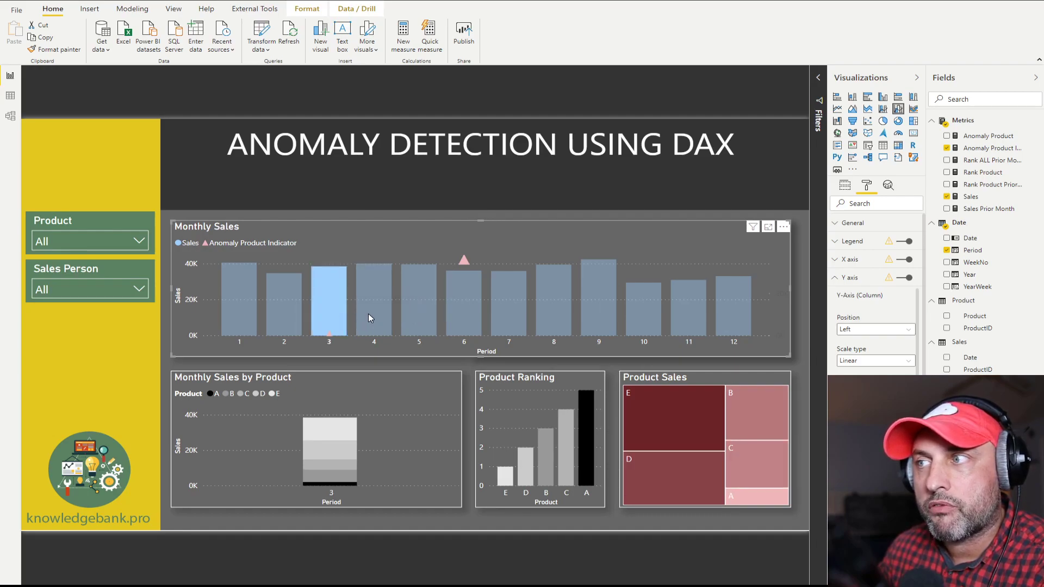
left_click(368, 314)
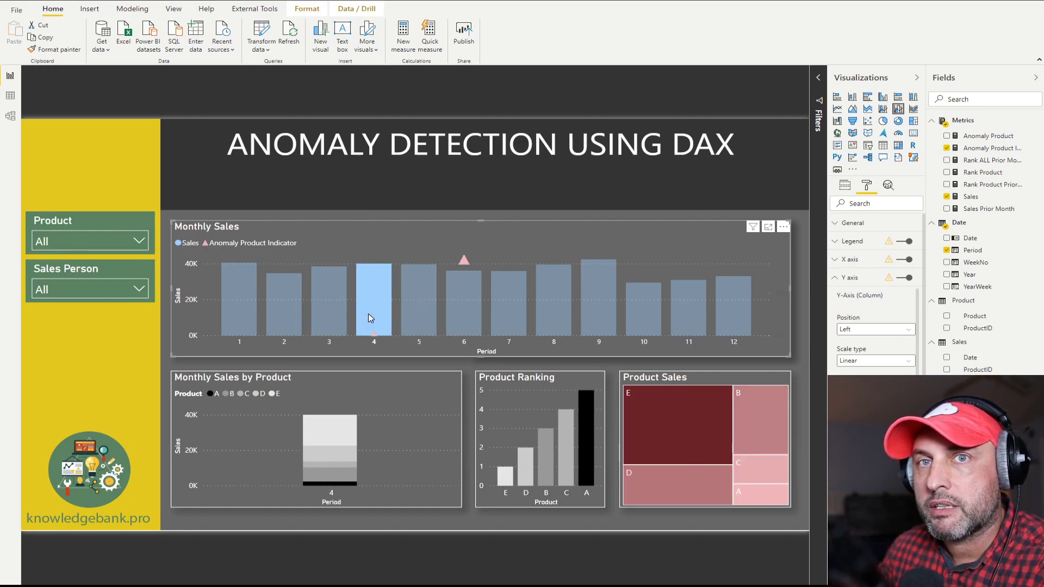
left_click(466, 316)
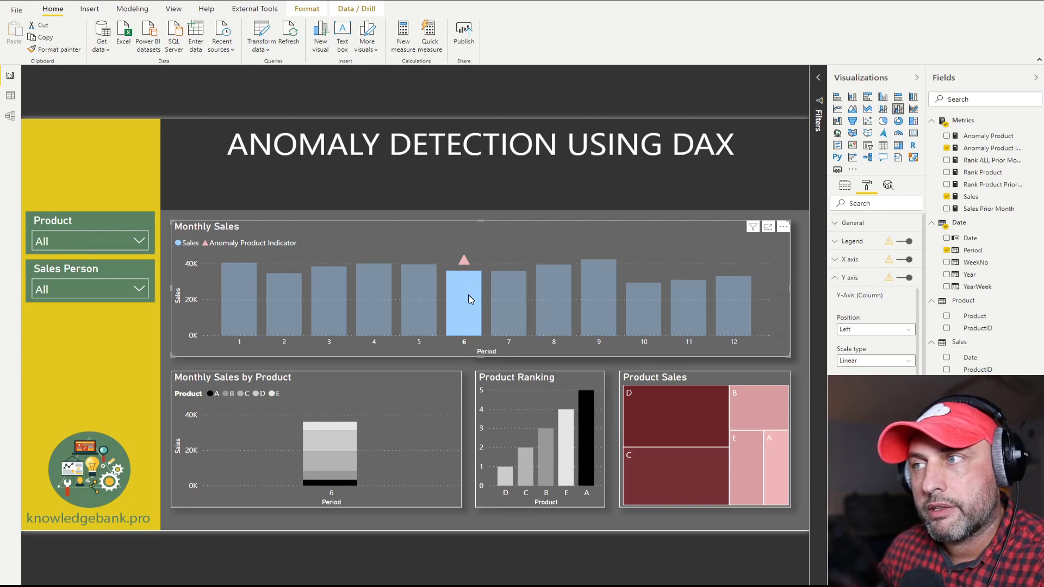
mouse_move(470, 303)
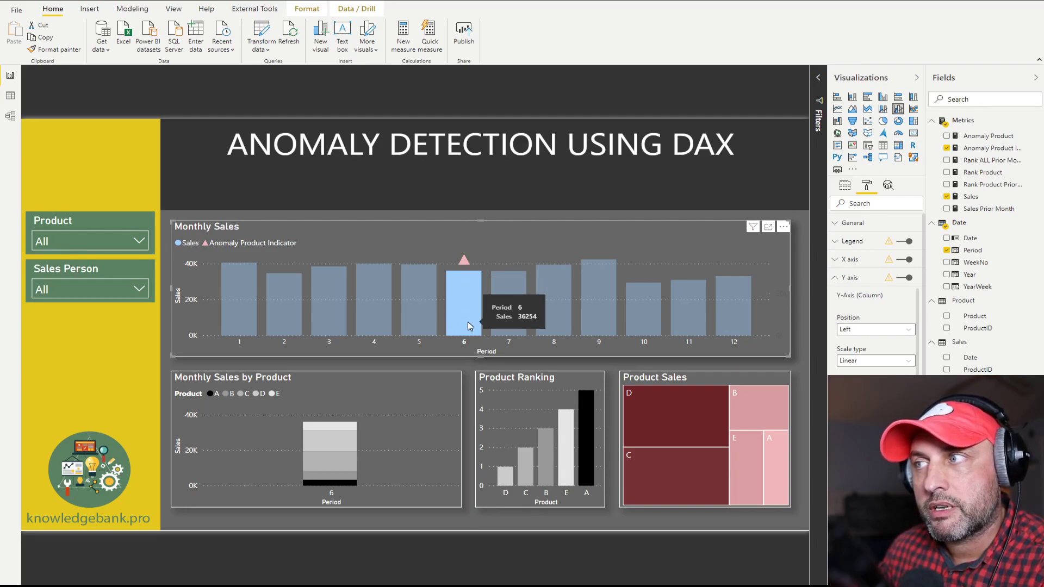
mouse_move(423, 323)
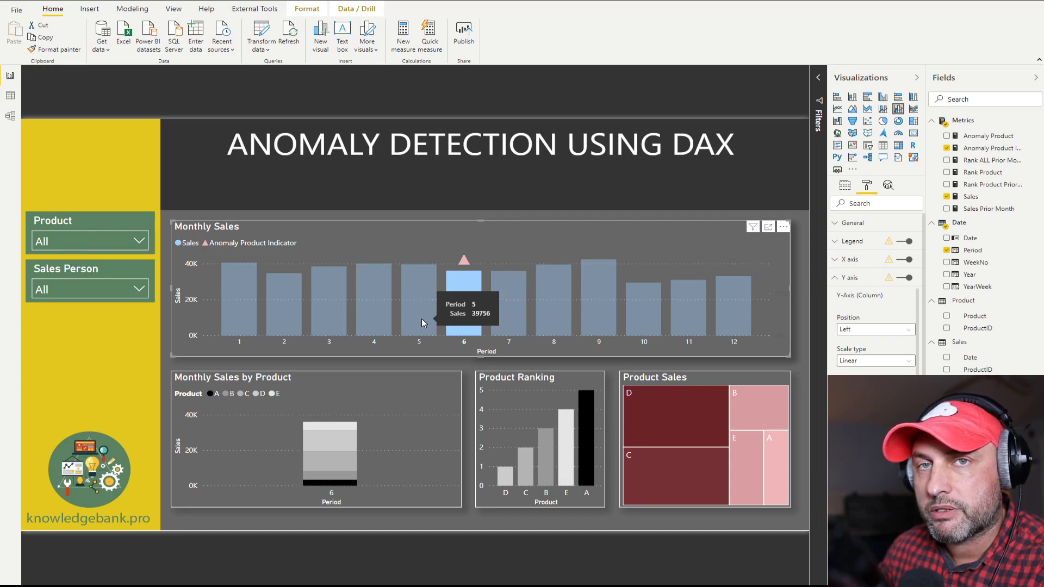
left_click(422, 320)
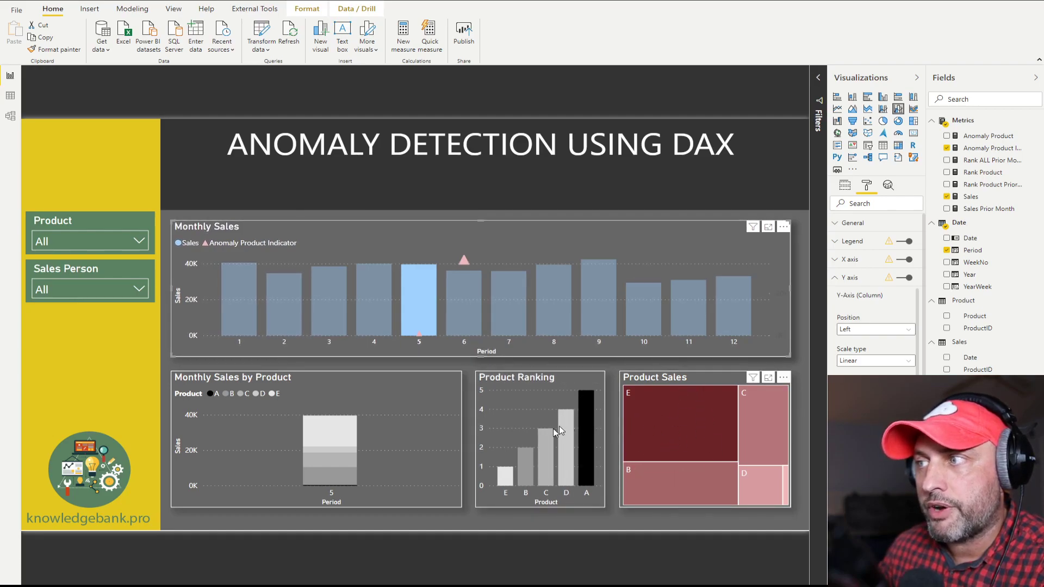
left_click(471, 323)
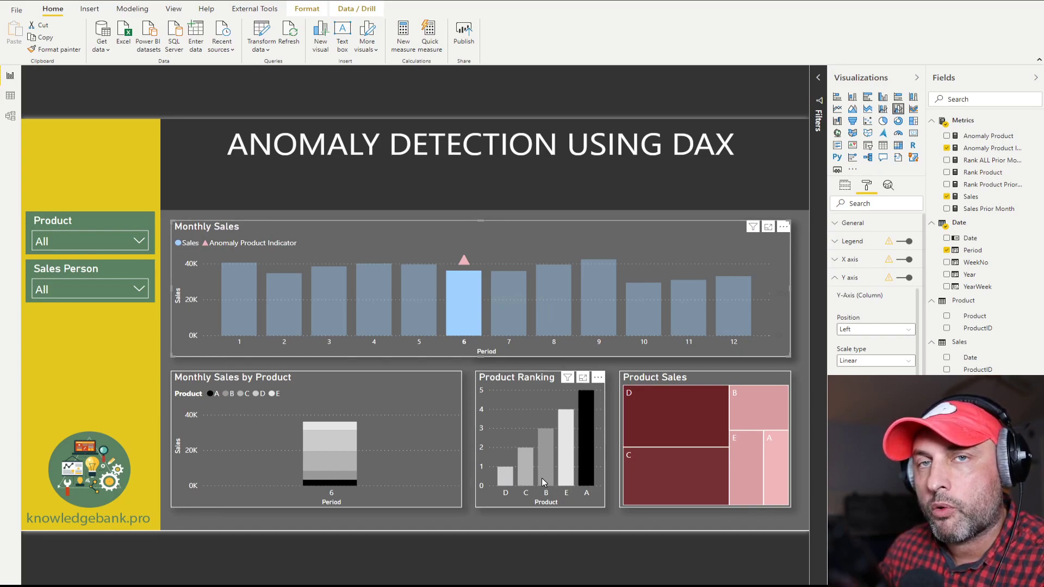
mouse_move(543, 478)
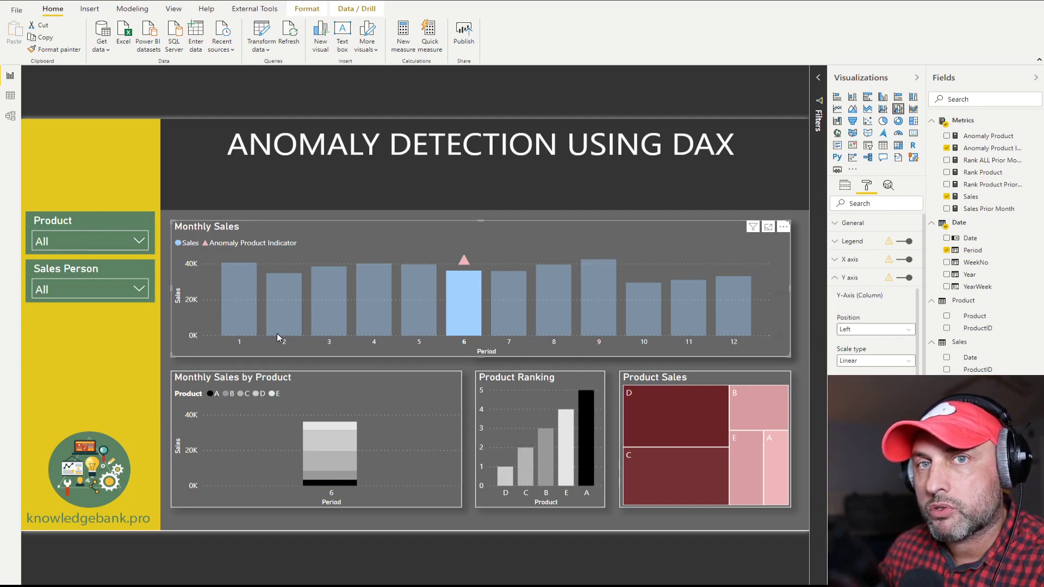
mouse_move(478, 325)
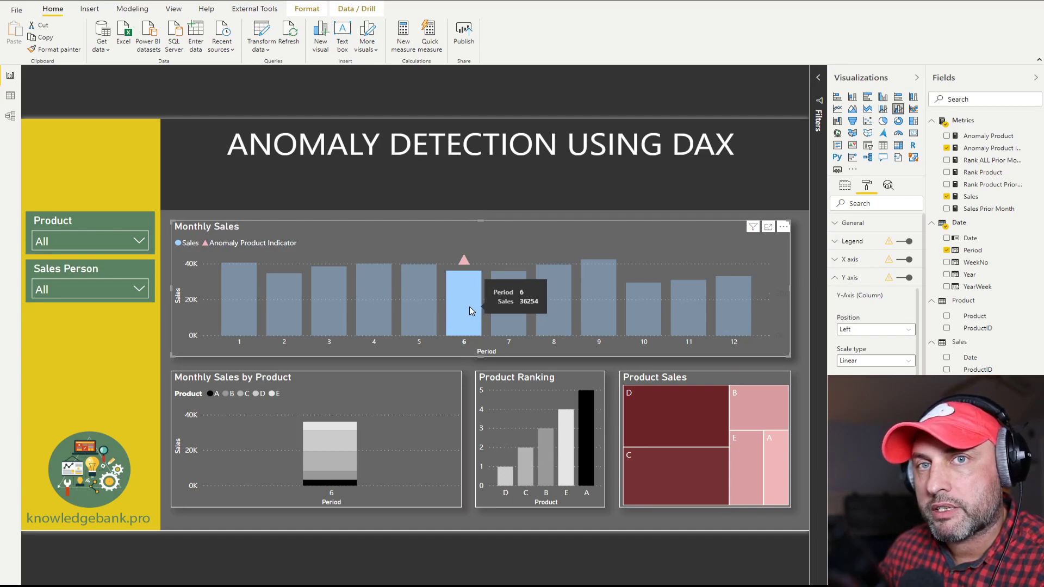
left_click(471, 311)
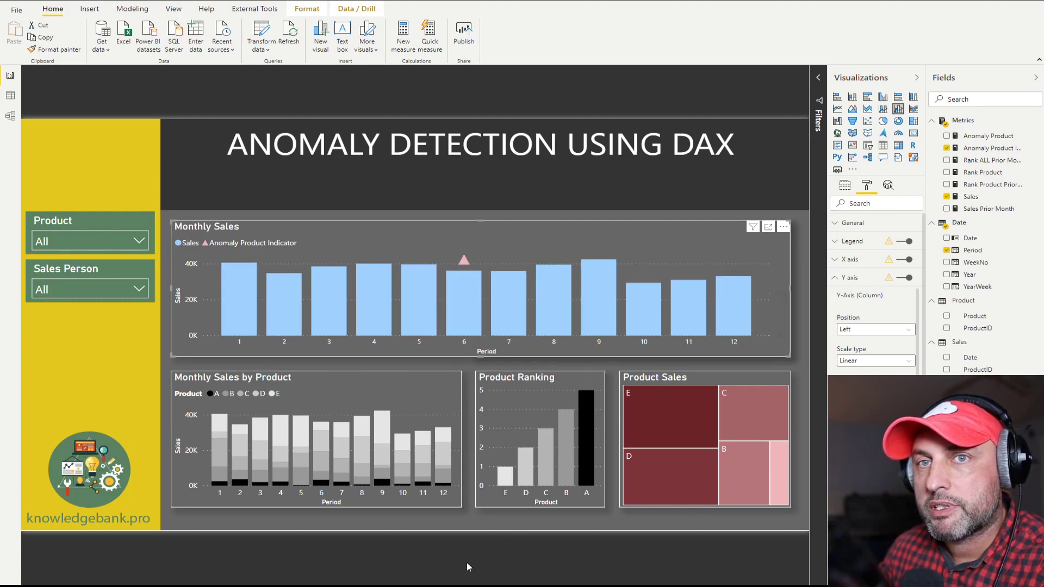
Change Monthly Sales by Product to a 100% stacked column chart and compare it with Monthly Sales
left_click(353, 380)
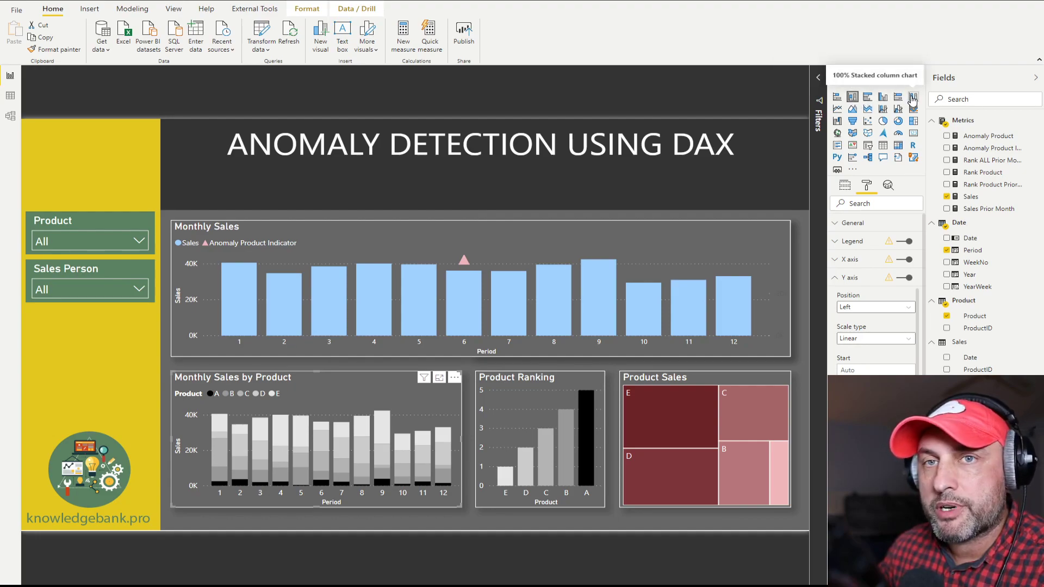
left_click(913, 98)
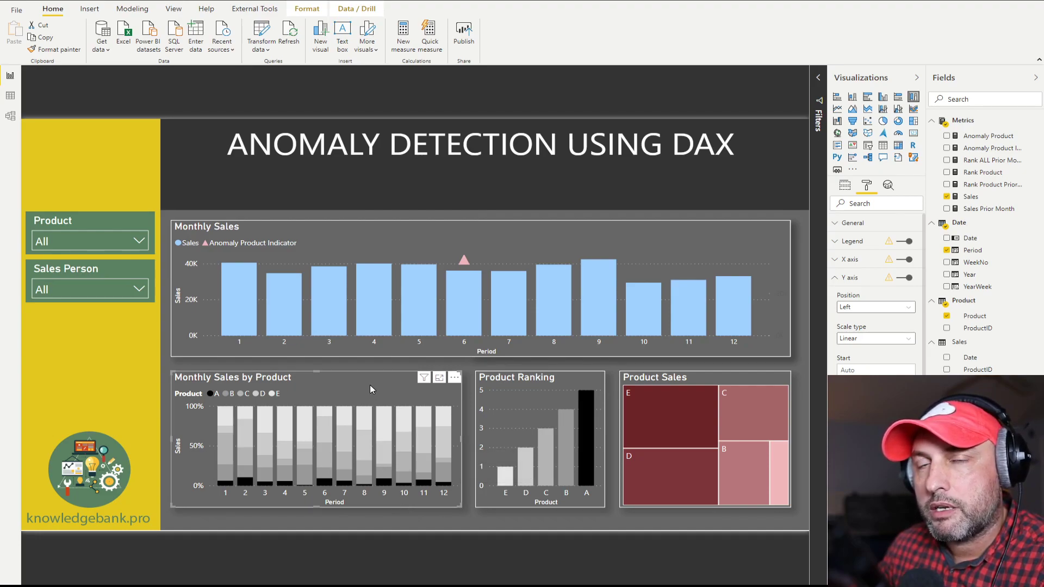
left_click(404, 244)
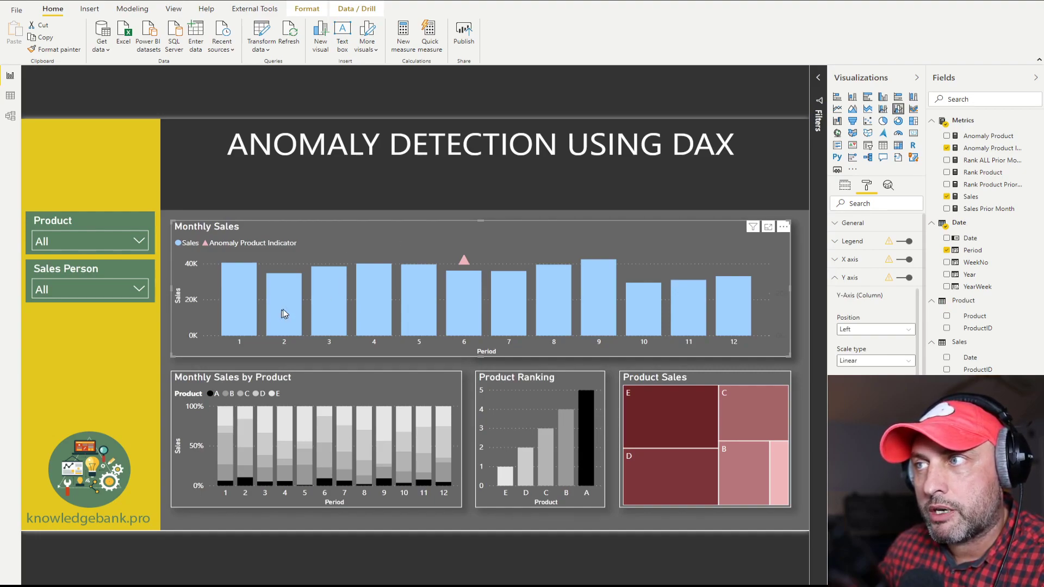
left_click(338, 401)
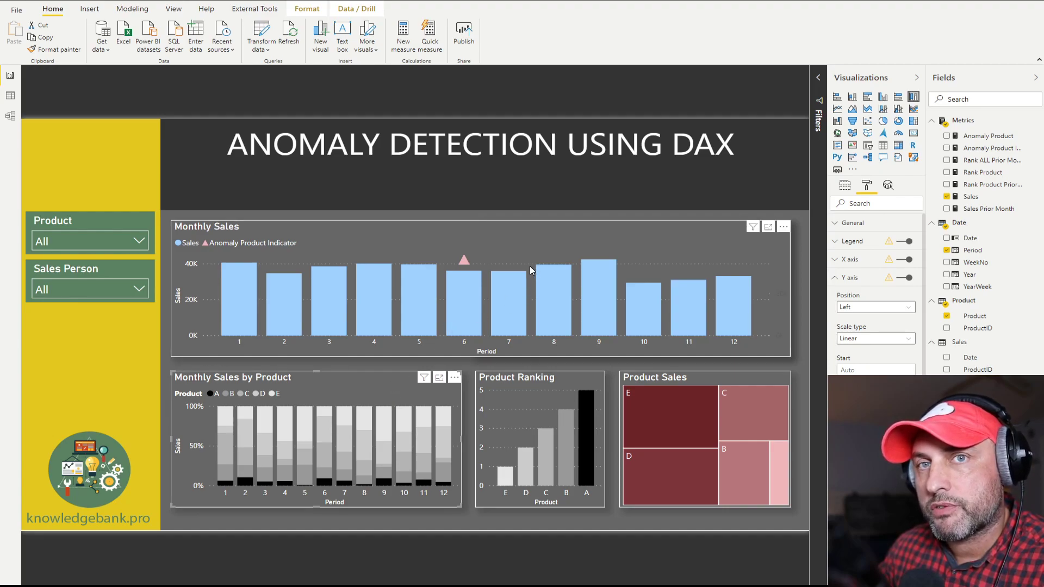
left_click(526, 247)
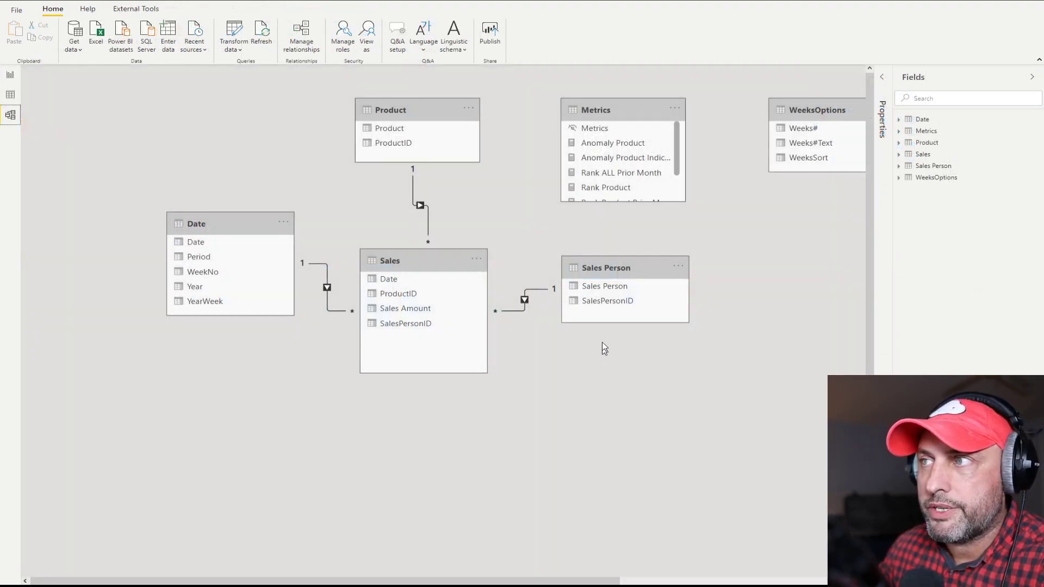
Inspect the Sales, Product, Date and Sales Person tables in the model diagram
left_click(433, 258)
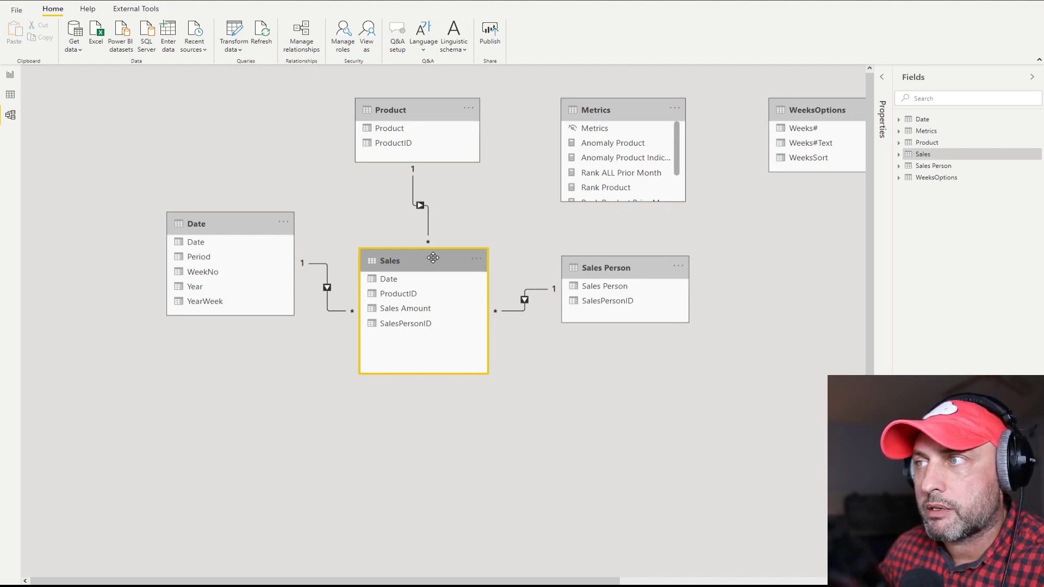
left_click(415, 133)
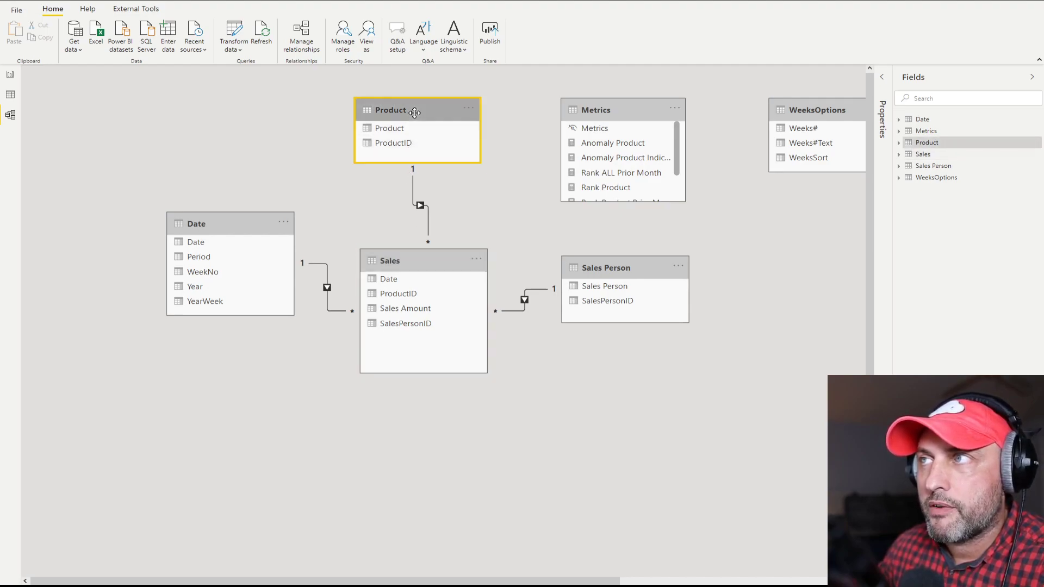
left_click(244, 222)
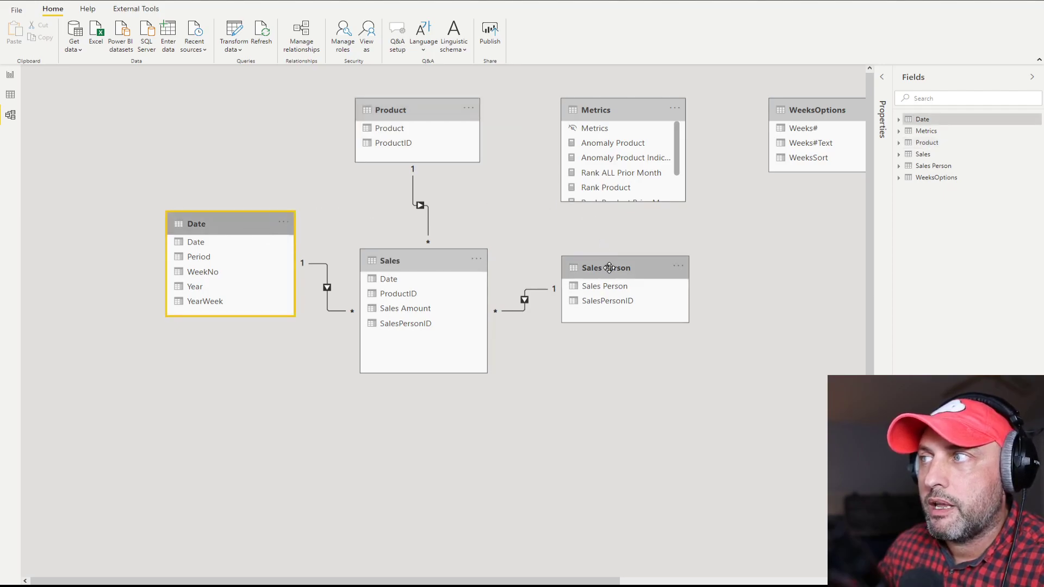
left_click(607, 266)
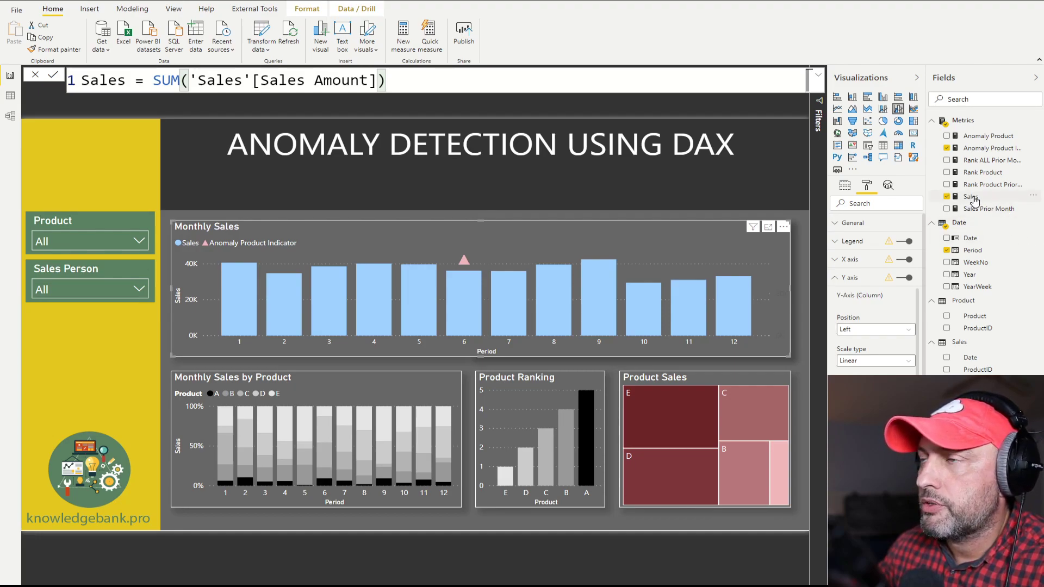
Review the DAX for Sales, Sales Prior Month, Rank Product (with +0) and Rank Product Prior Month
left_click(970, 197)
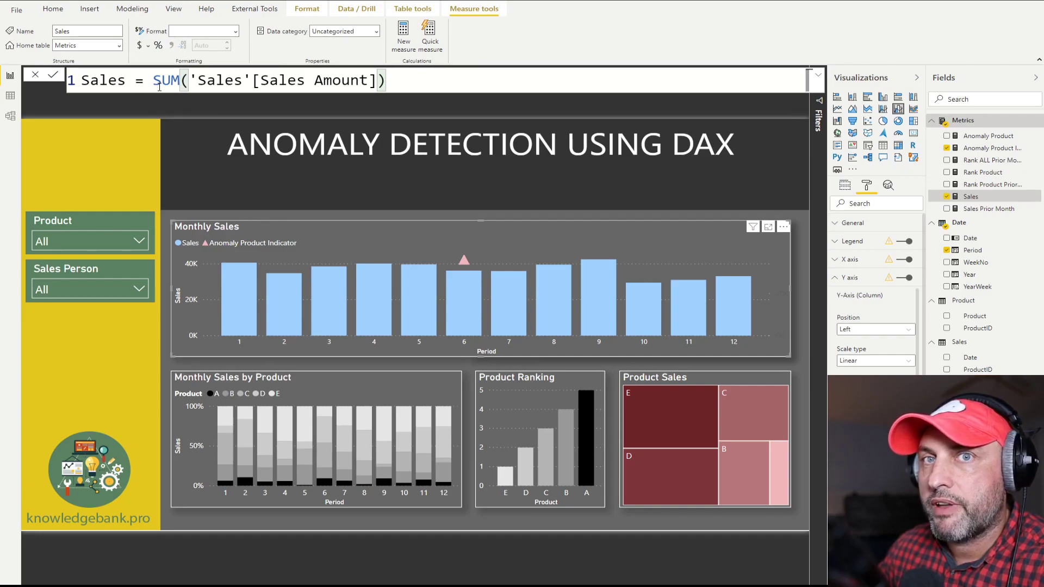
left_click(984, 209)
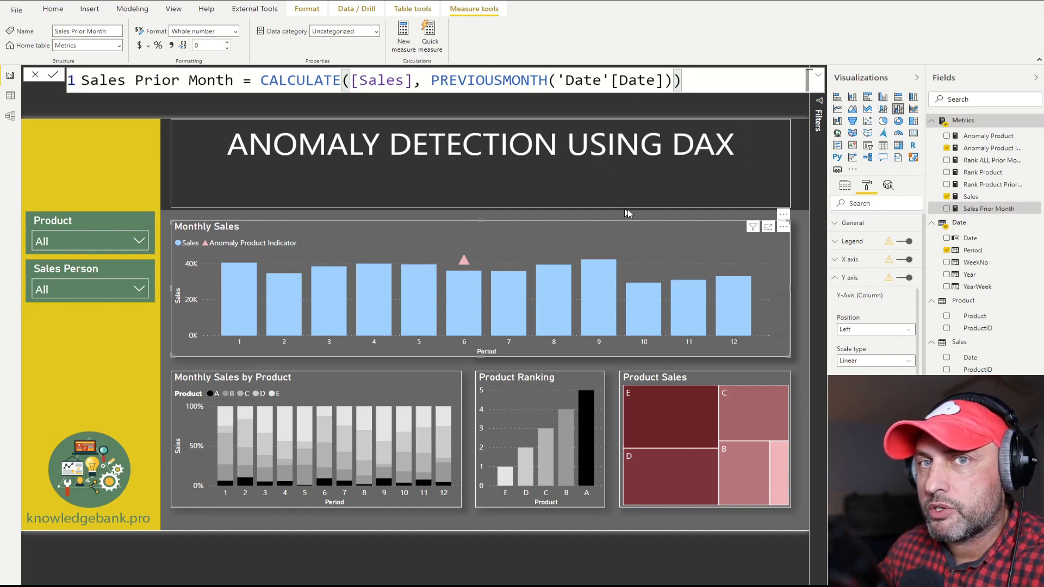
left_click(957, 172)
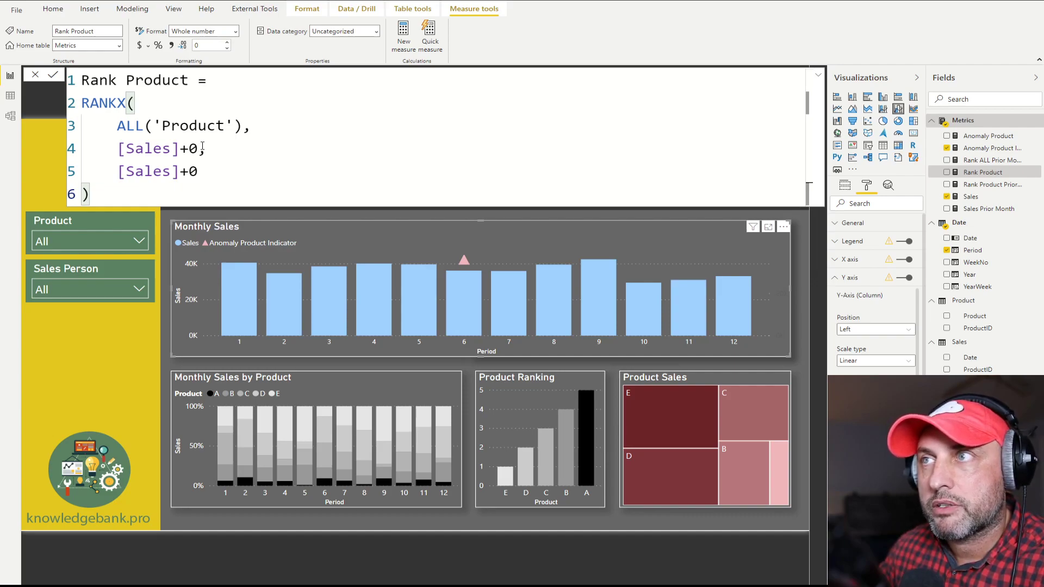
left_click(197, 148)
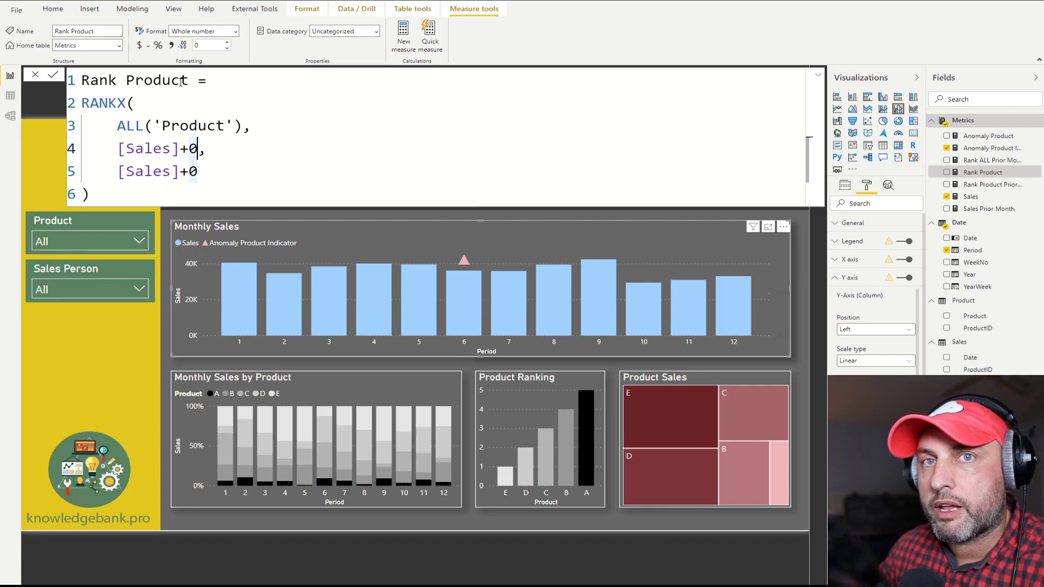
left_click(982, 172)
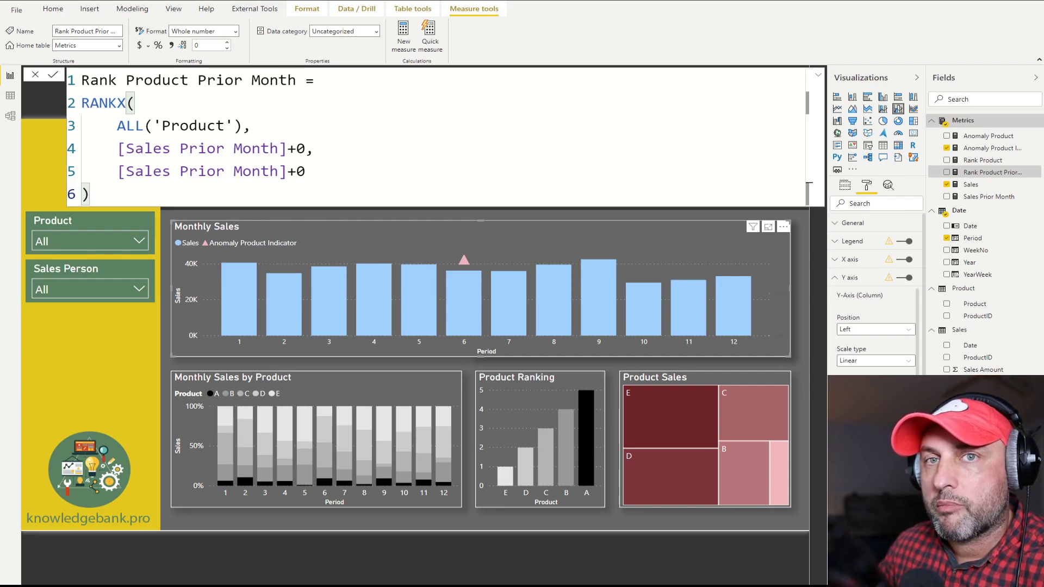
left_click(988, 136)
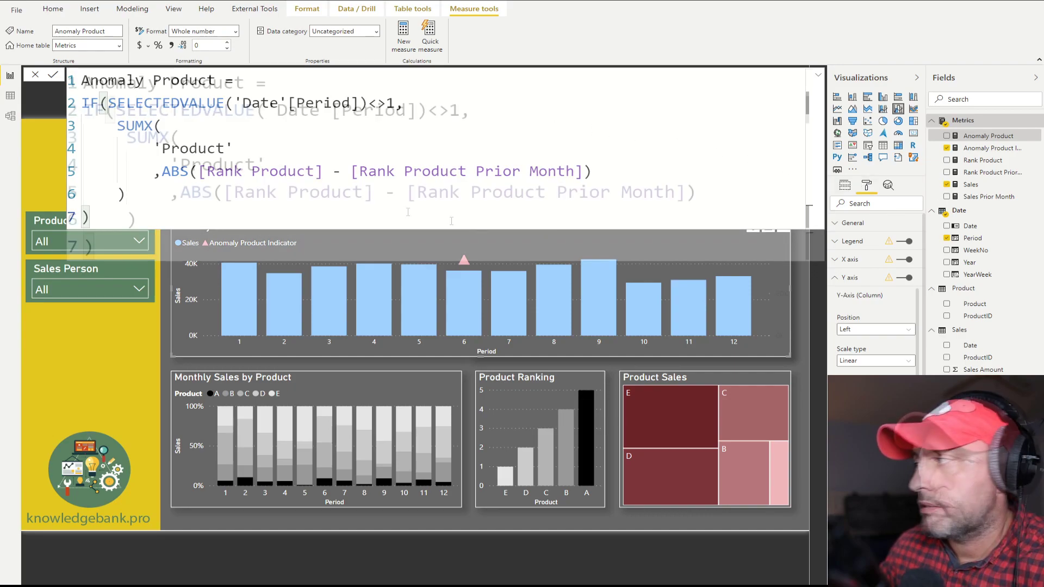
Walk through Anomaly Product: the SELECTEDVALUE period check, SUMX over 'Product' and the ABS rank difference
scroll(116, 163, "up", 2)
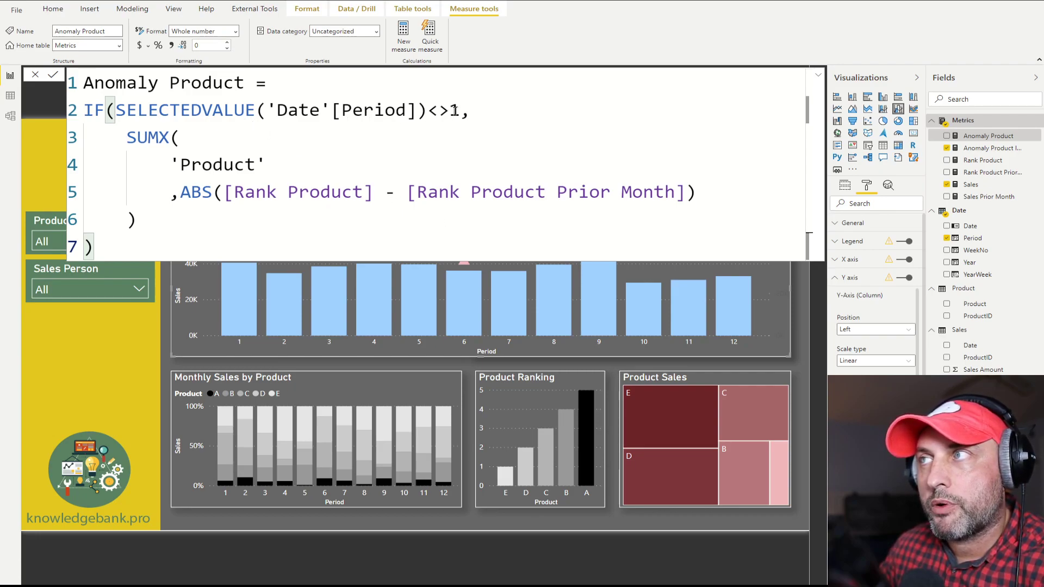
left_click_drag(456, 110, 119, 115)
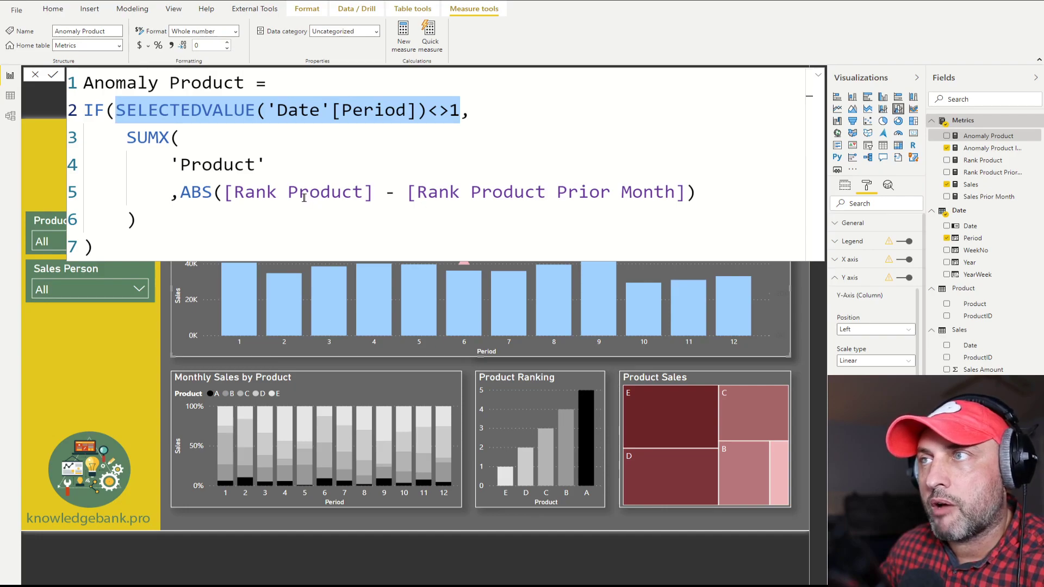
left_click_drag(267, 165, 170, 164)
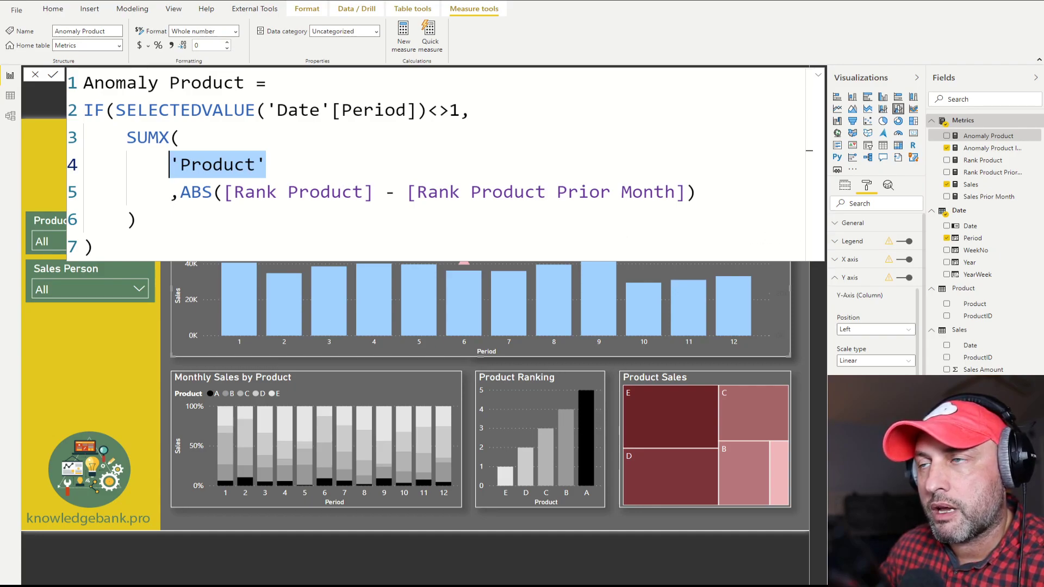
left_click_drag(374, 194, 226, 193)
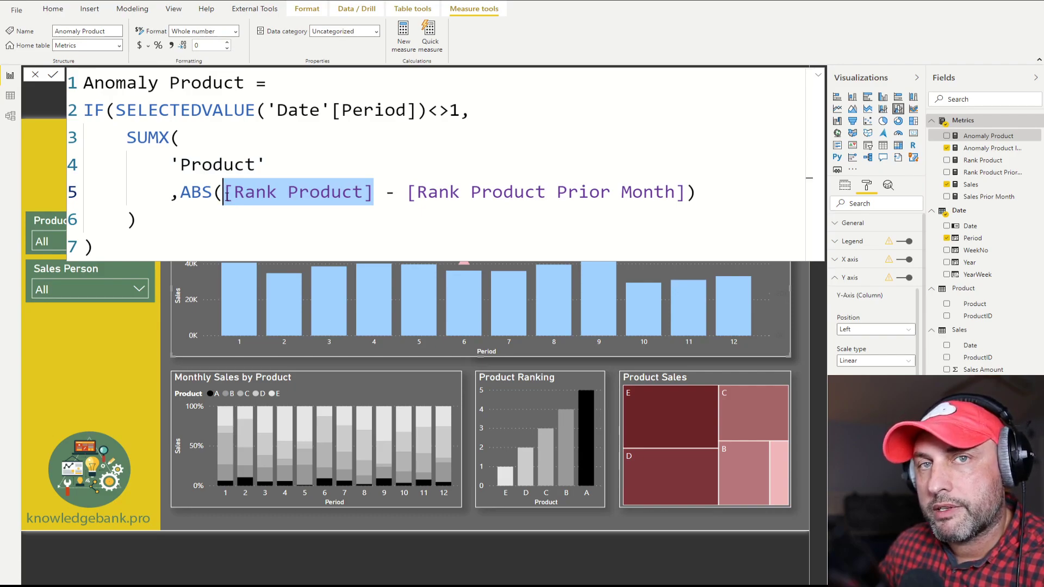
left_click_drag(686, 194, 412, 199)
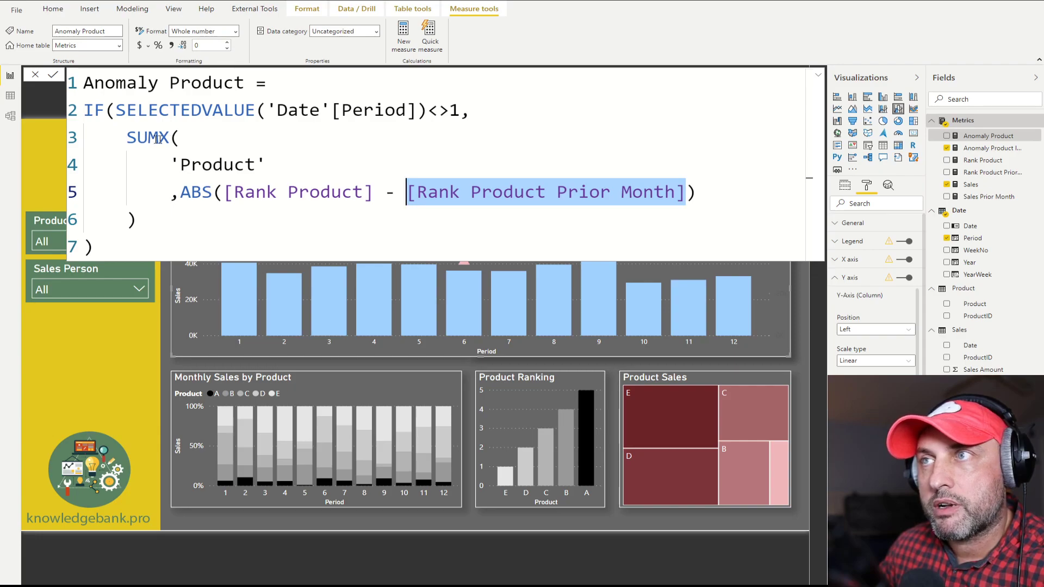
left_click_drag(170, 139, 126, 138)
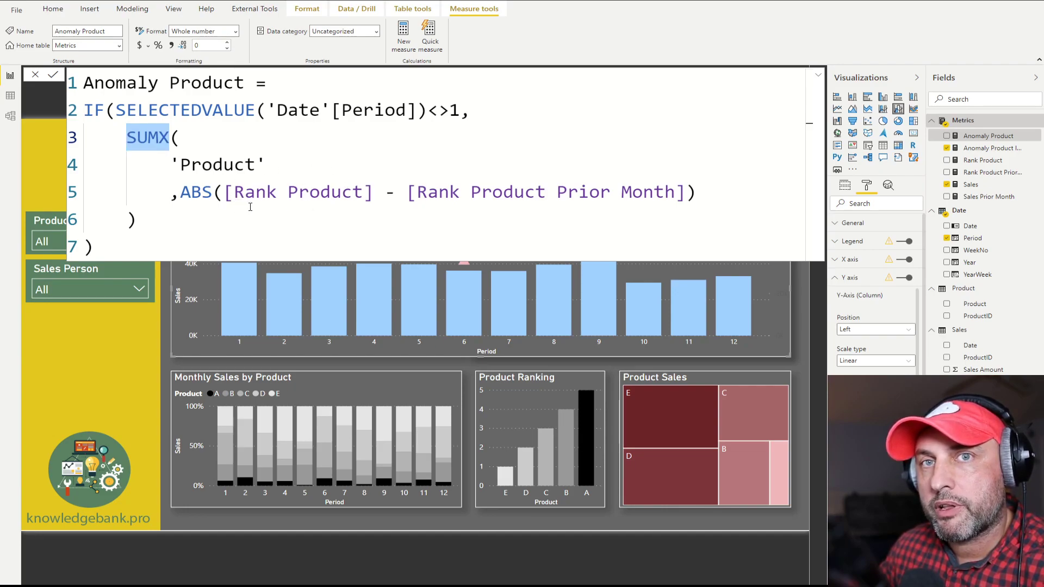
left_click_drag(181, 193, 686, 194)
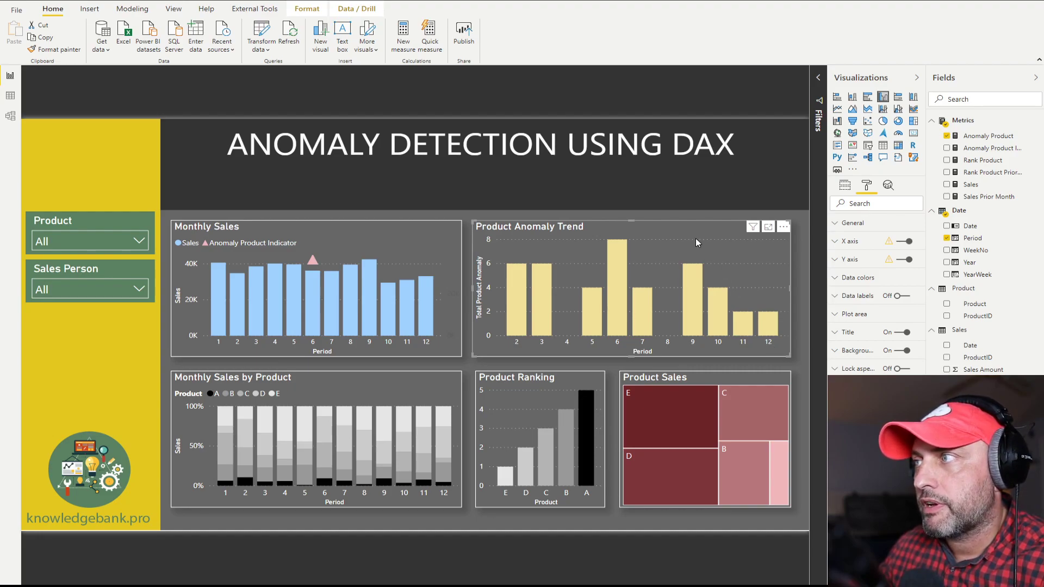
Read Product Anomaly Trend scores per period: 8 in period 6, 2 in periods 11 and 12
mouse_move(575, 312)
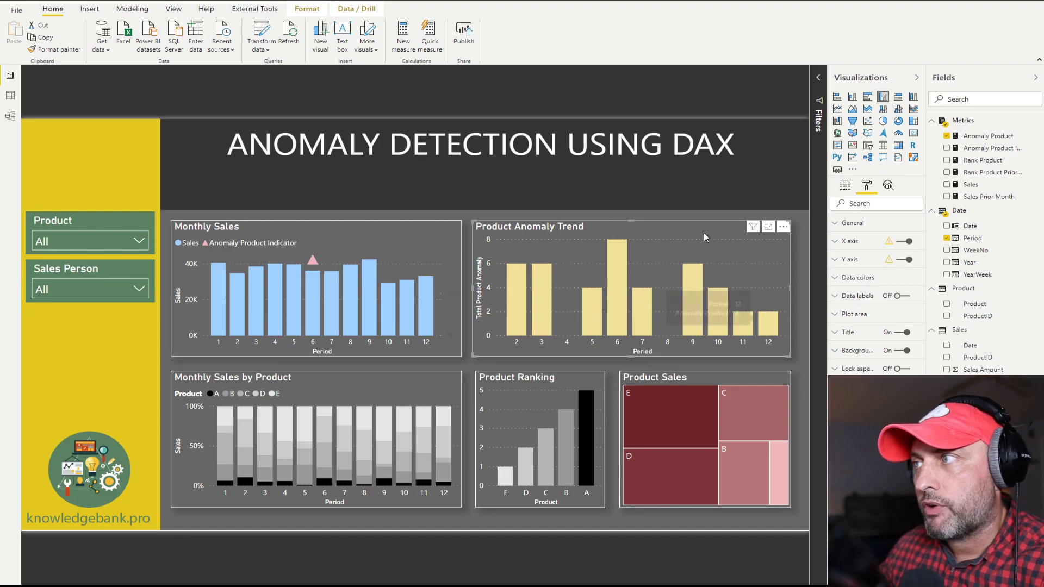
mouse_move(620, 259)
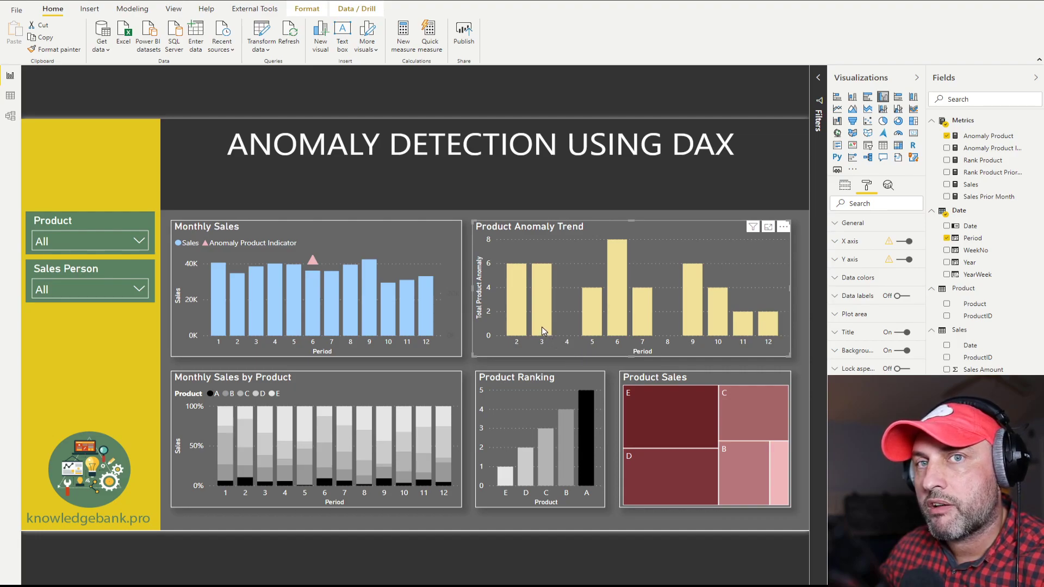
mouse_move(542, 327)
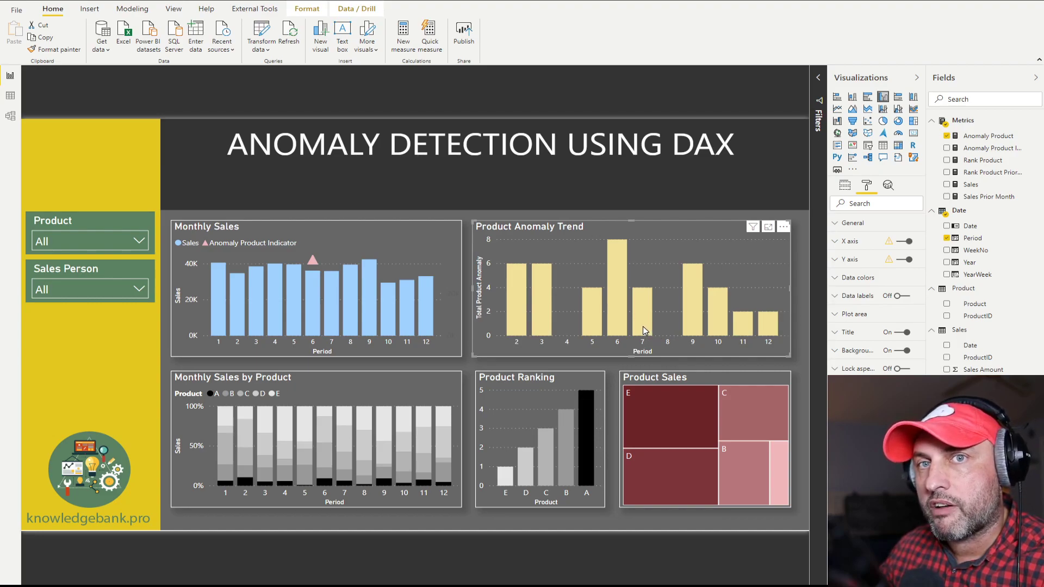
mouse_move(643, 328)
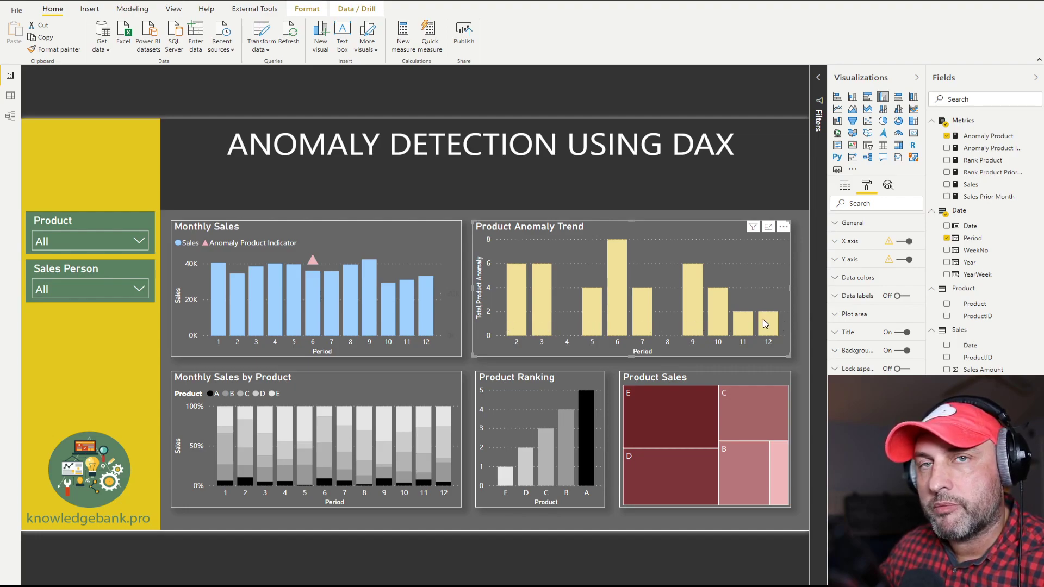
mouse_move(764, 324)
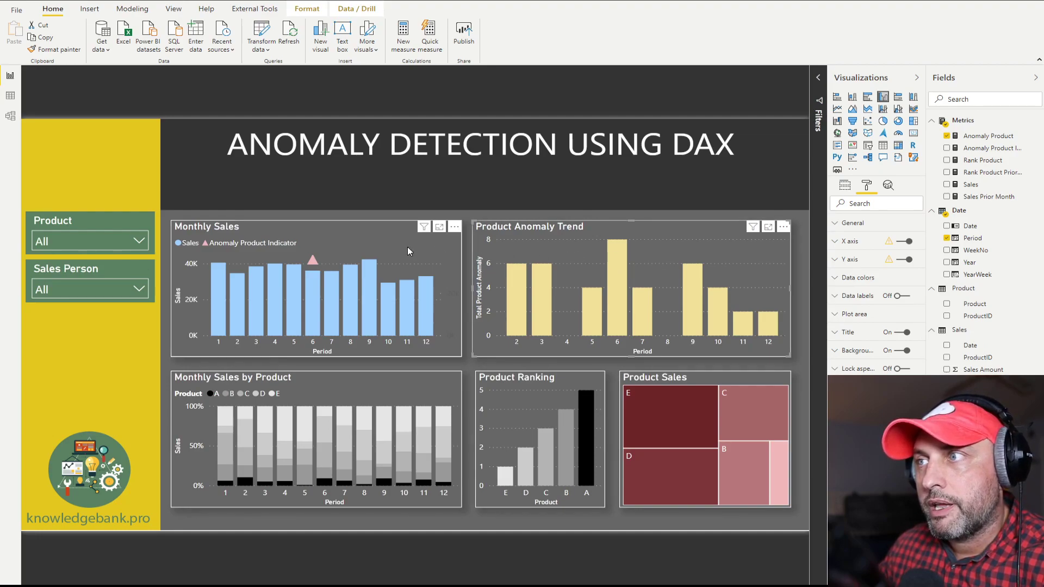
left_click(383, 247)
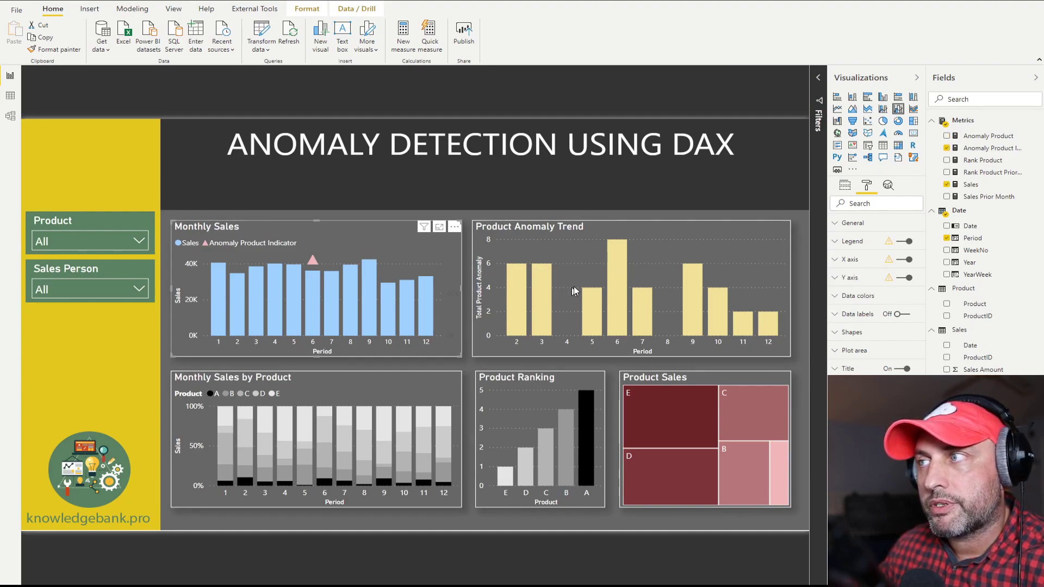
left_click(624, 282)
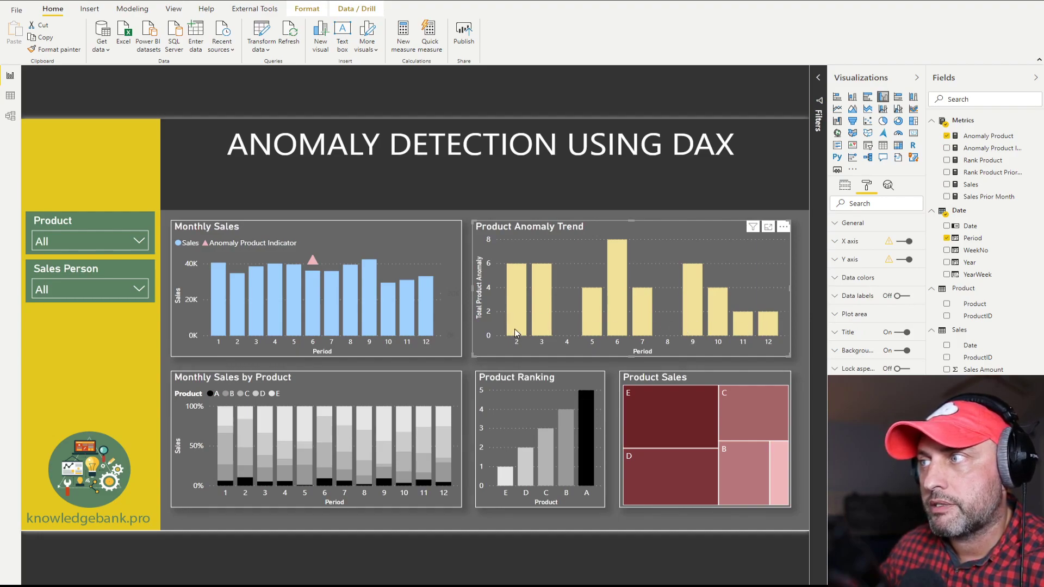
left_click(617, 251)
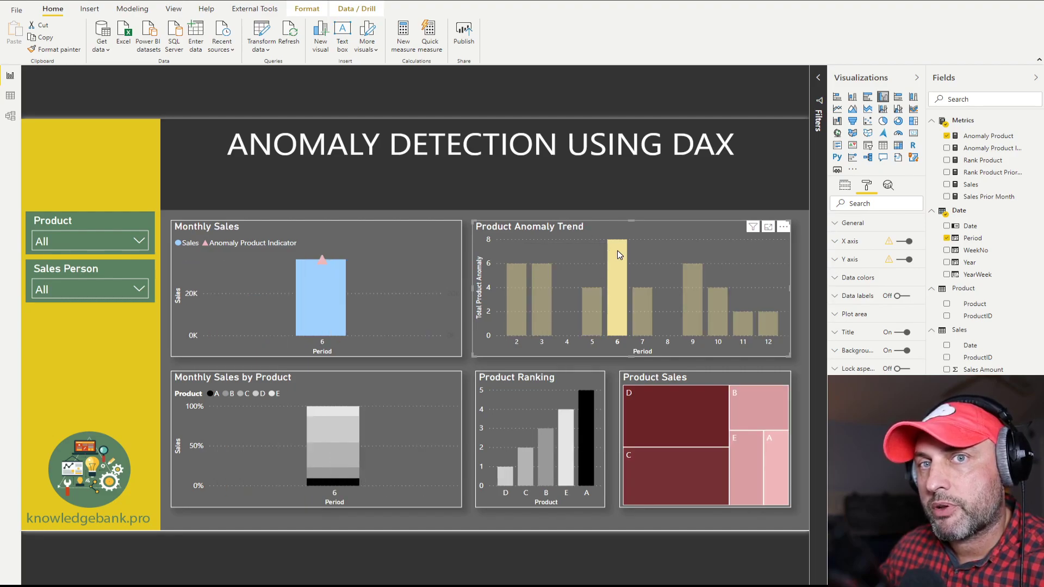
left_click(617, 250)
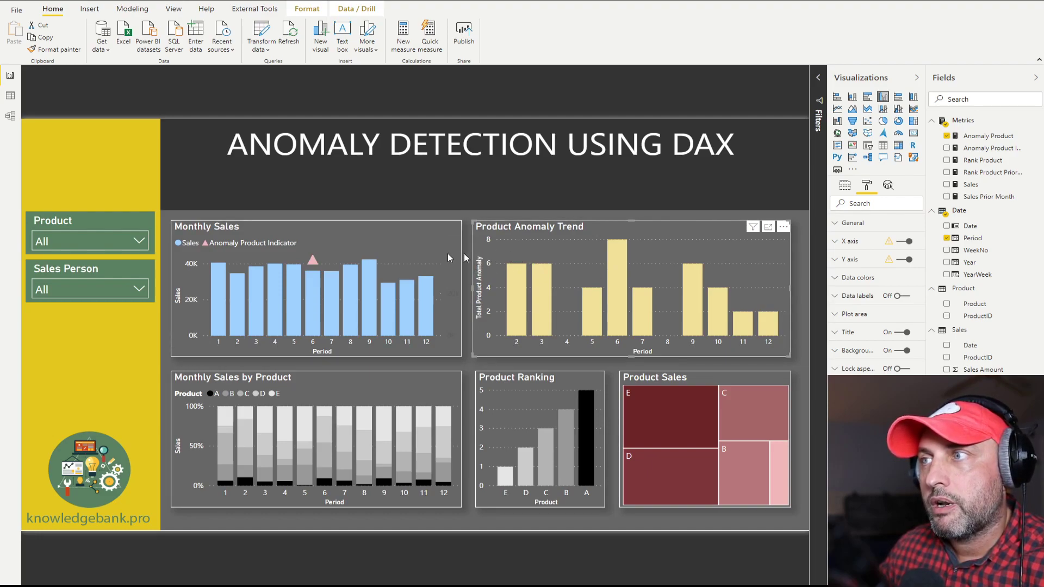
mouse_move(314, 261)
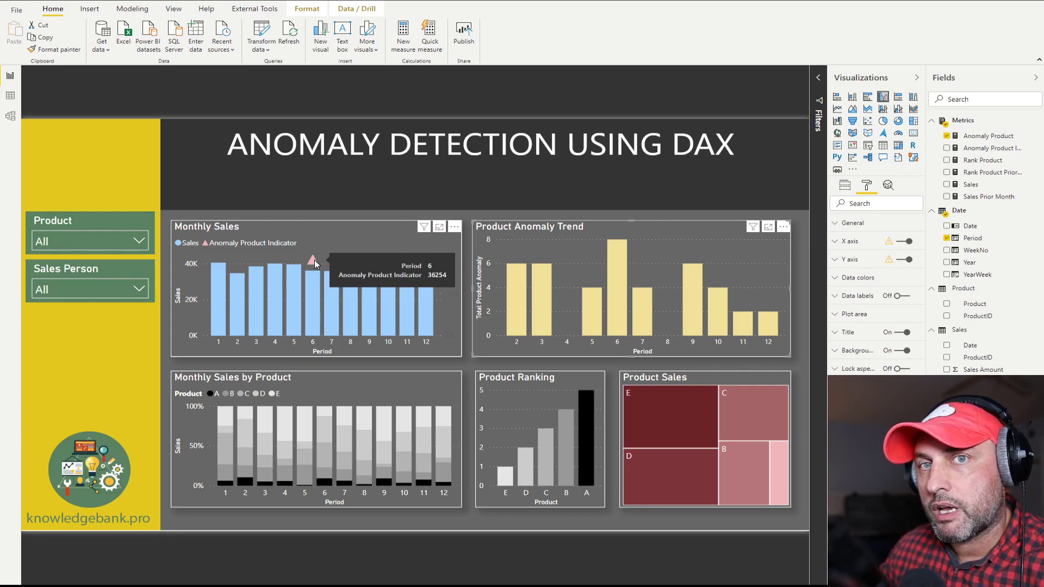
left_click(362, 246)
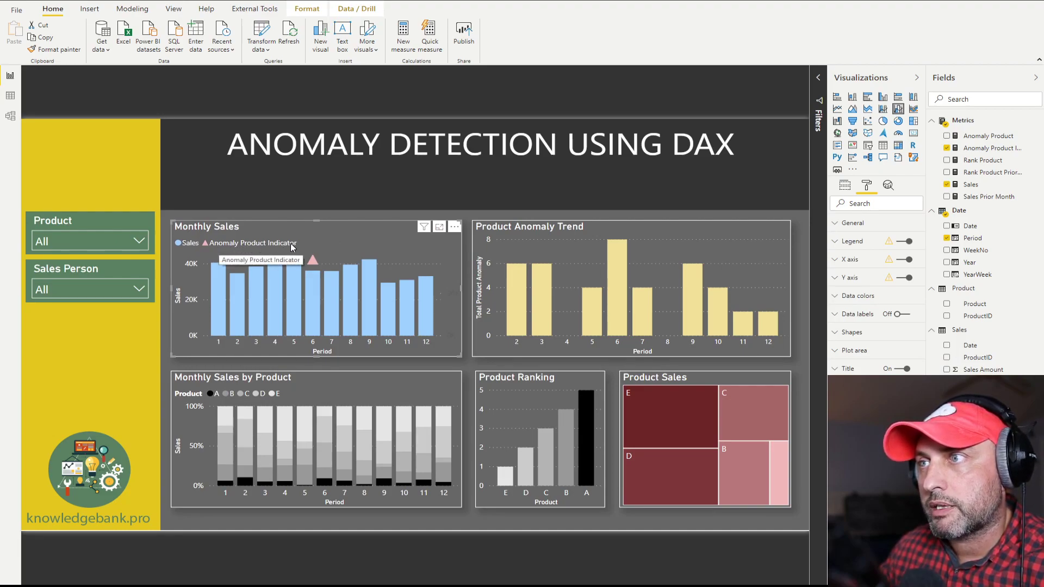
left_click(1003, 149)
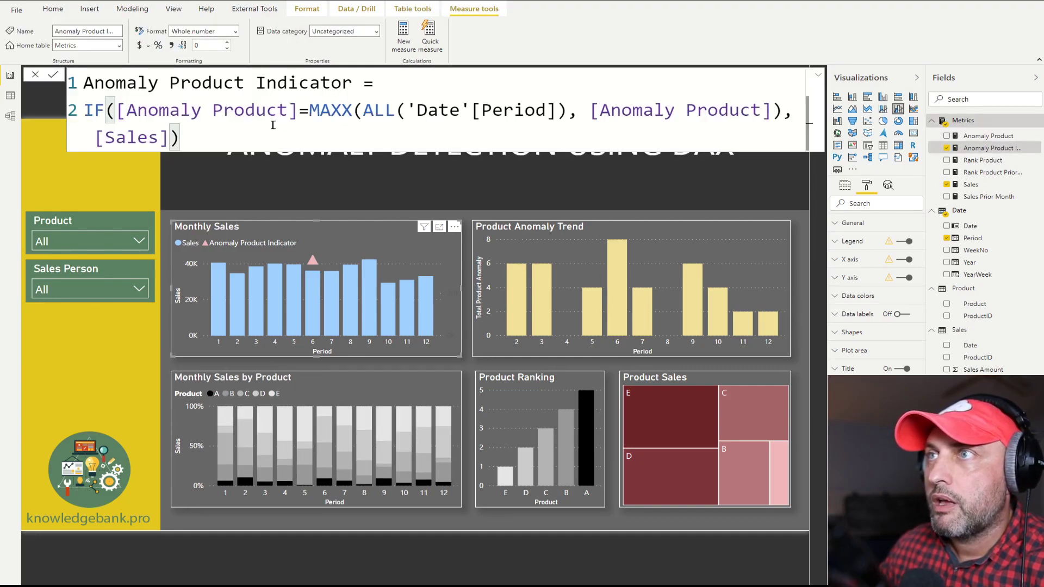
Highlight the [Anomaly Product] comparison and the MAXX over all periods in the indicator formula
left_click_drag(300, 112, 120, 111)
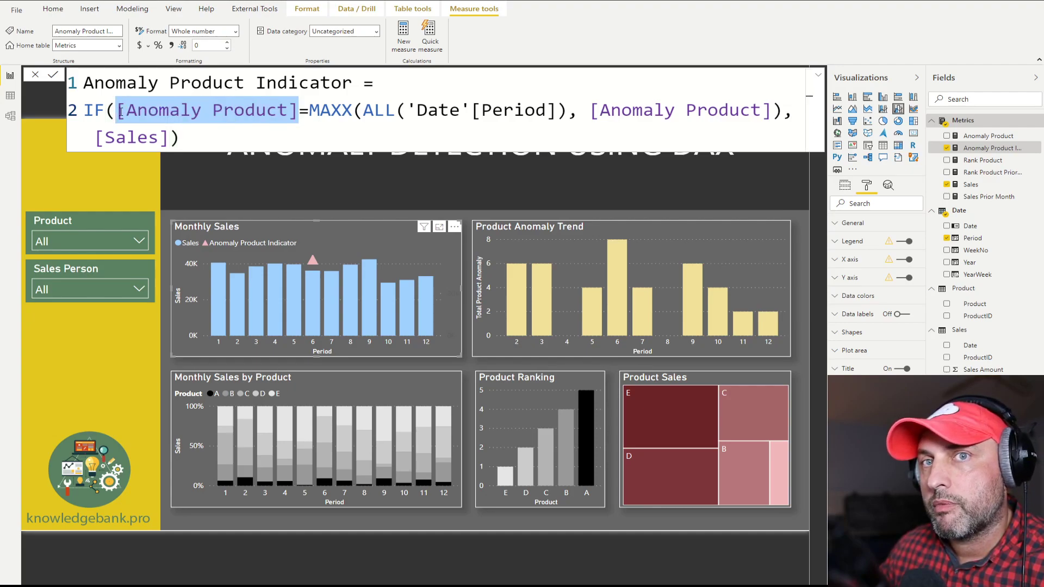
left_click_drag(309, 112, 450, 116)
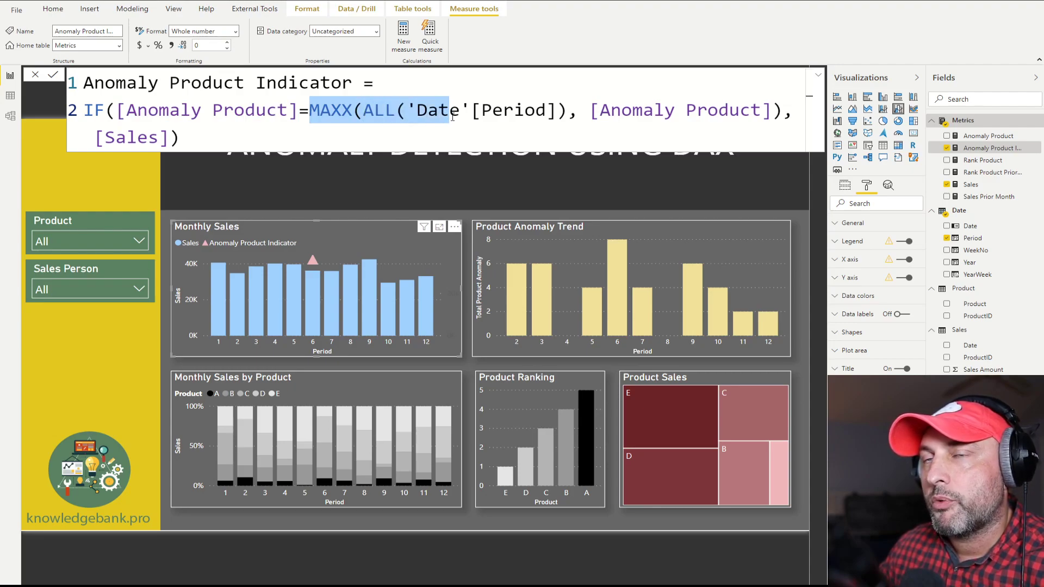
left_click(567, 111)
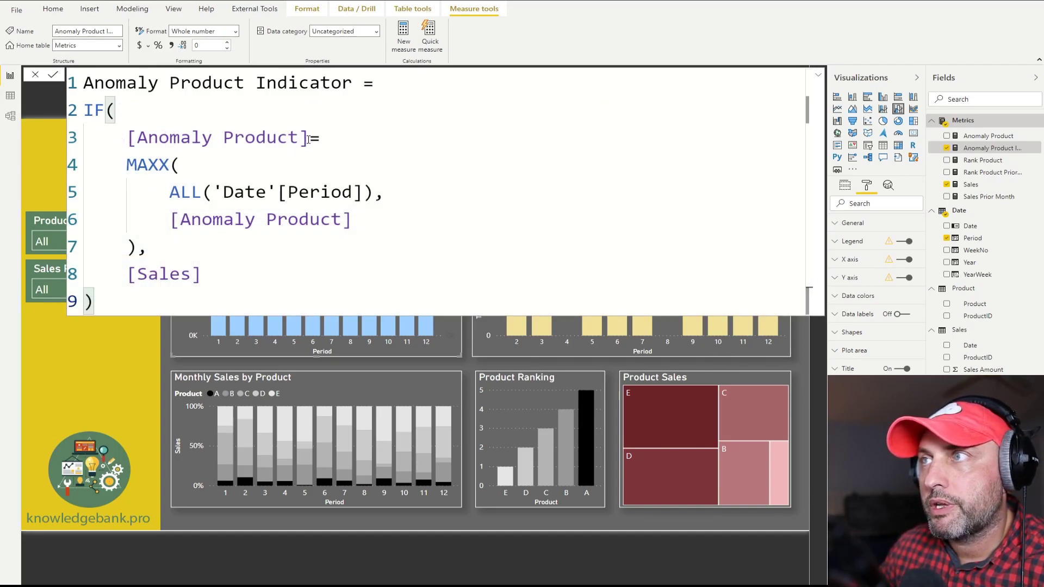
Highlight the [Anomaly Product] condition, the MAXX expression and its ALL('Date'[Period]) argument
left_click_drag(309, 139, 119, 125)
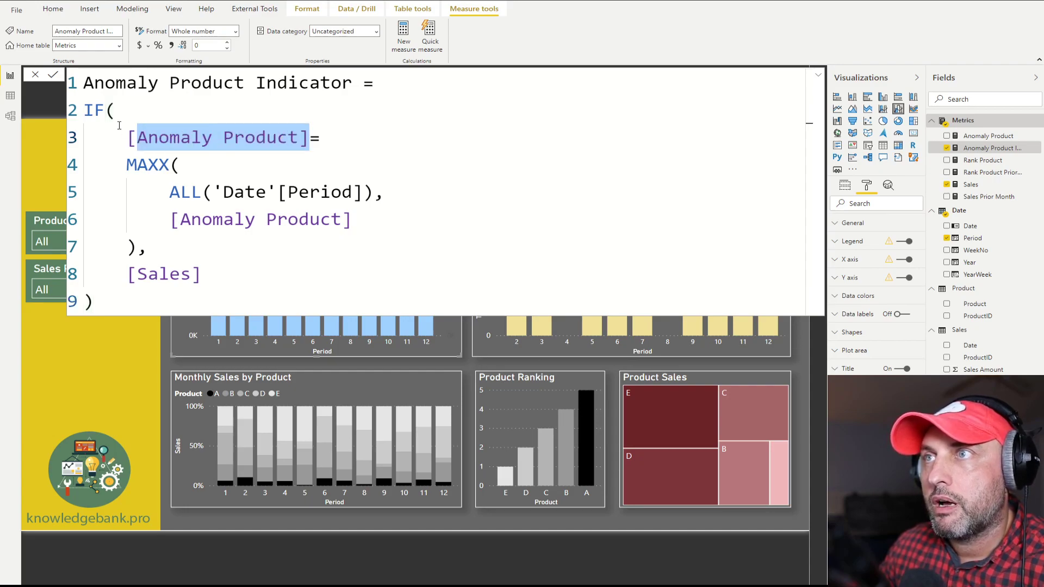
left_click(310, 133)
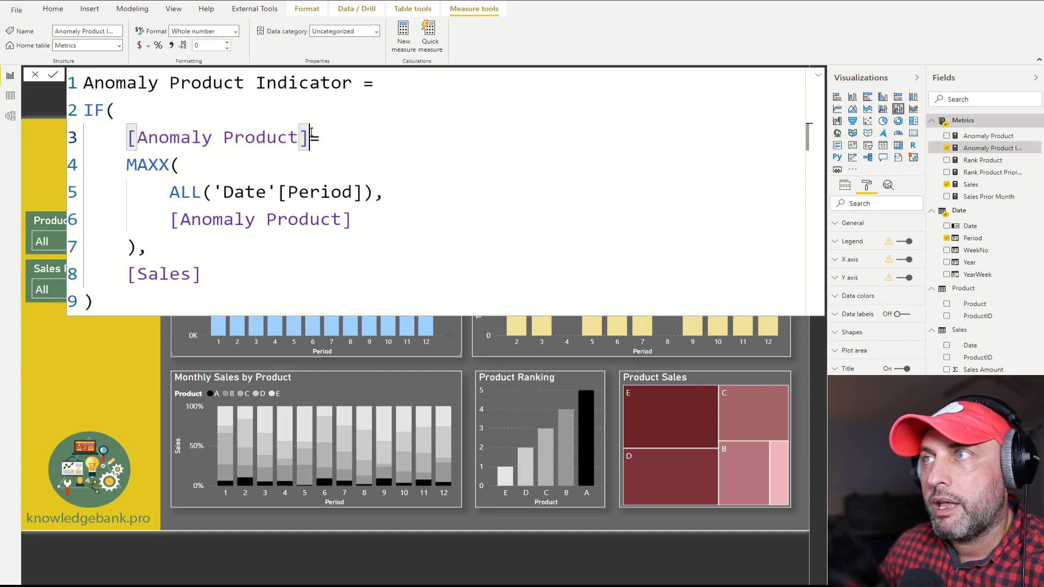
left_click_drag(311, 133, 124, 139)
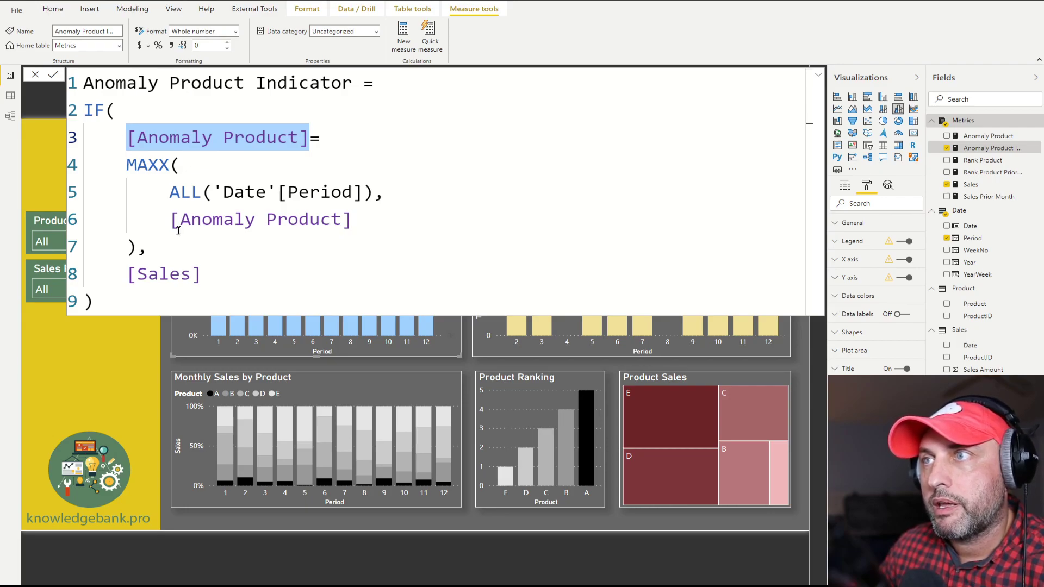
left_click_drag(137, 247, 127, 164)
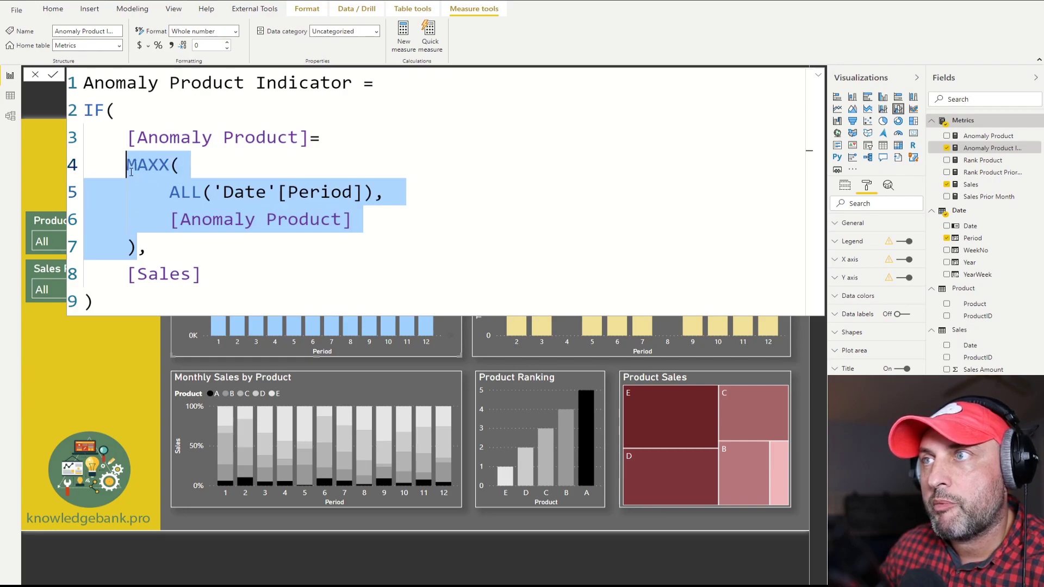
left_click(374, 194)
left_click_drag(374, 194, 177, 192)
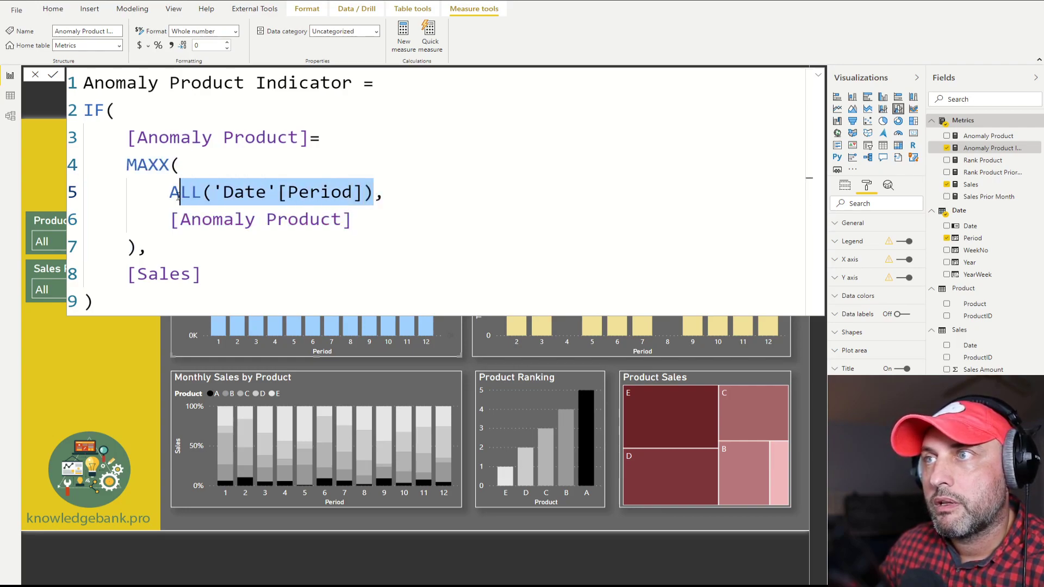
left_click_drag(353, 220, 181, 220)
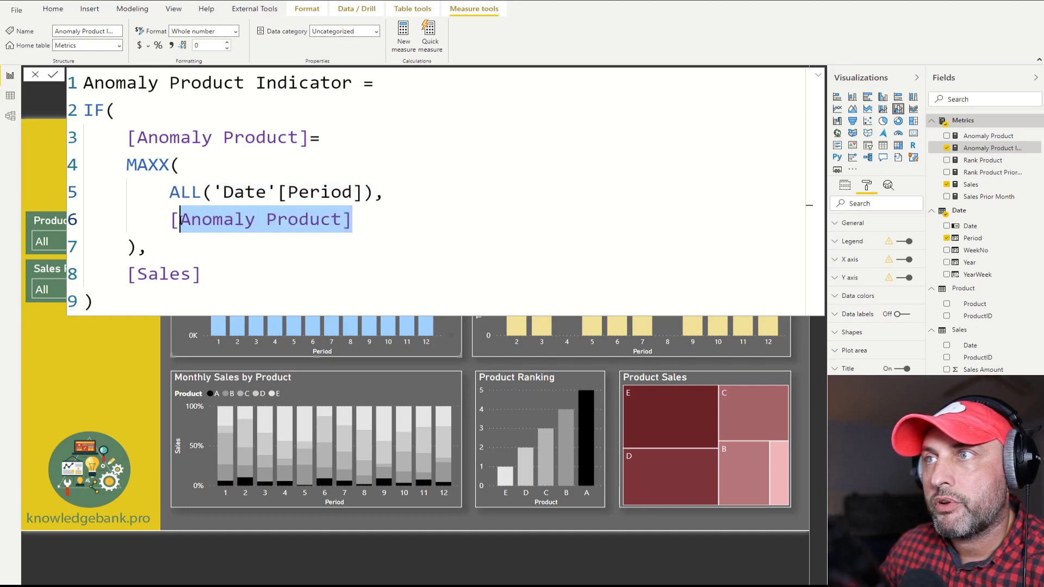
Point out the MAXX function and the returned [Sales] value, then commit the measure
double_click(149, 165)
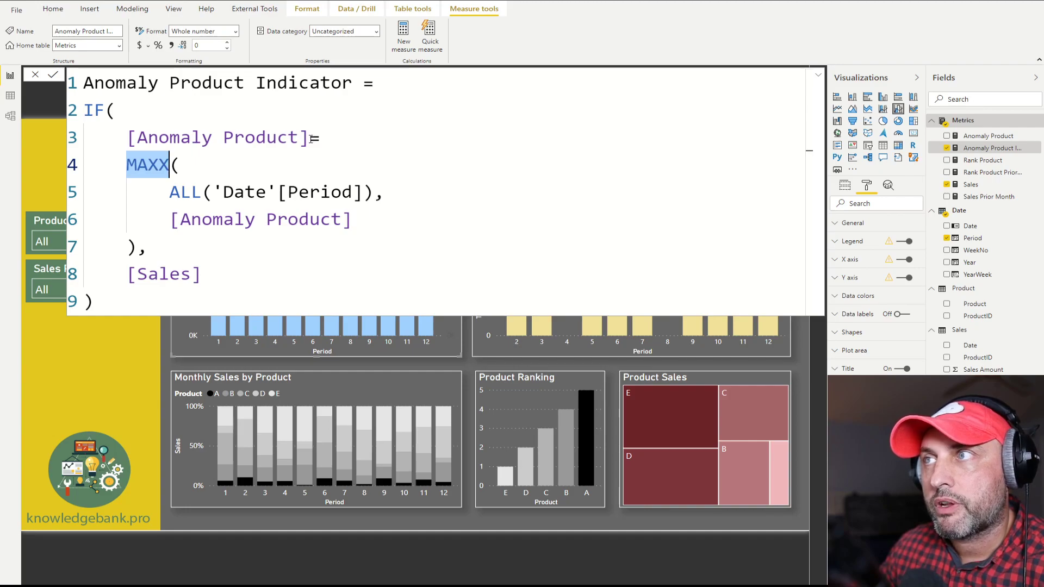
key("Up")
left_click(148, 166)
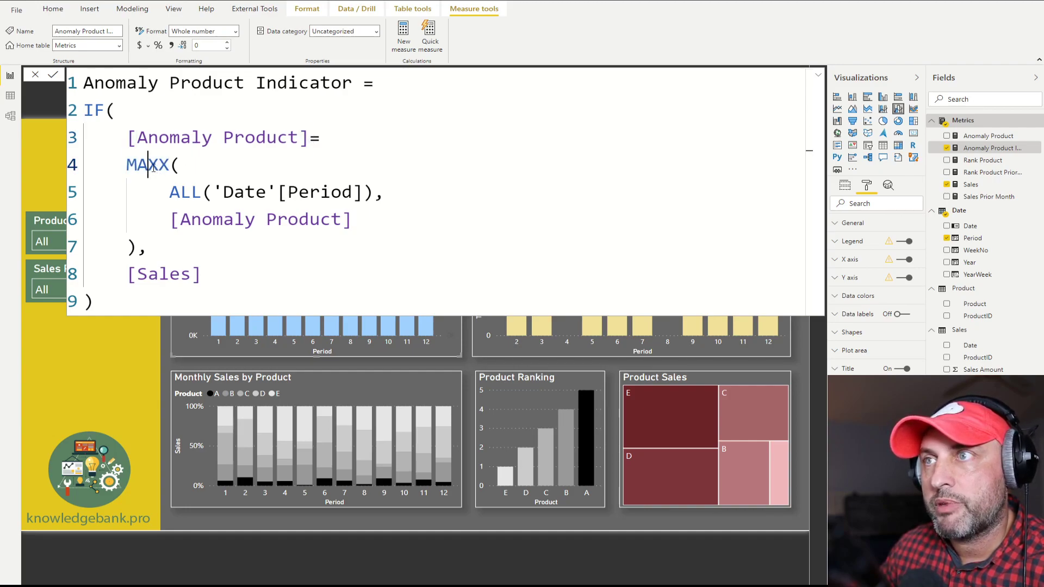
left_click(217, 278)
key("shift+Left")
key("shift+Left")
key("shift+Left")
key("shift+Left")
key("shift+Left")
key("shift+Left")
key("shift+Left")
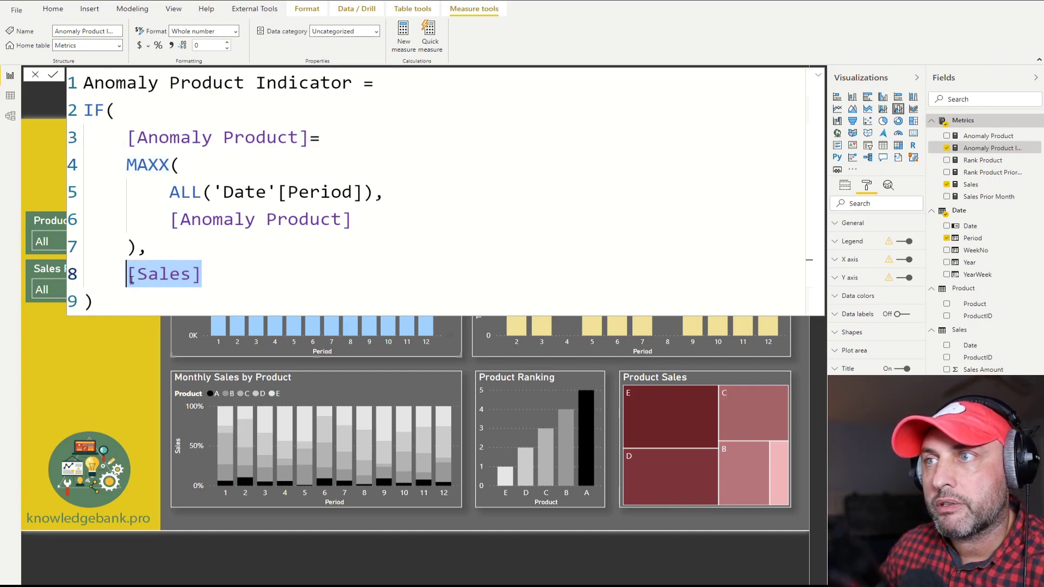
key("Down")
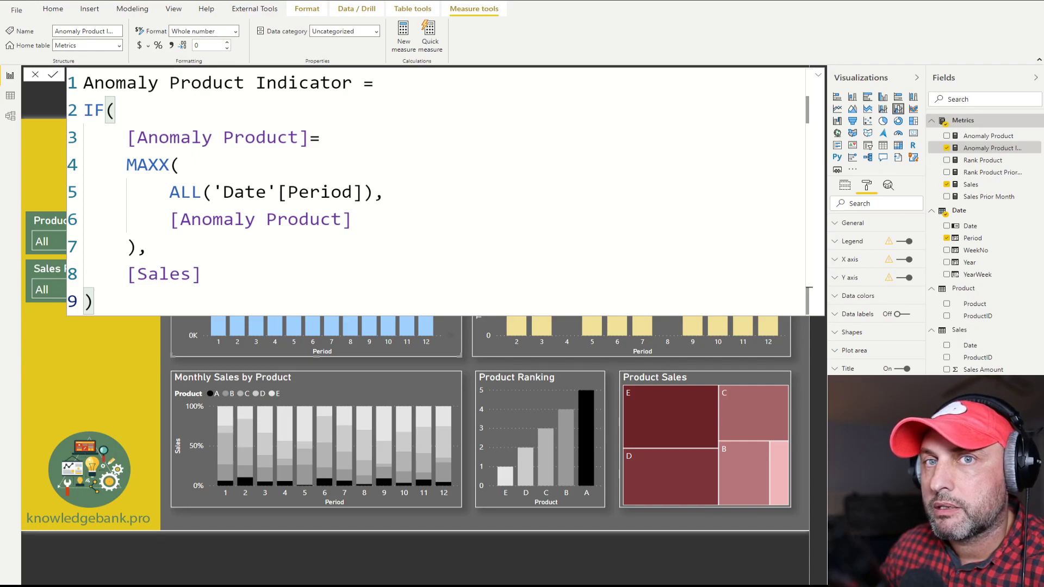
left_click(326, 293)
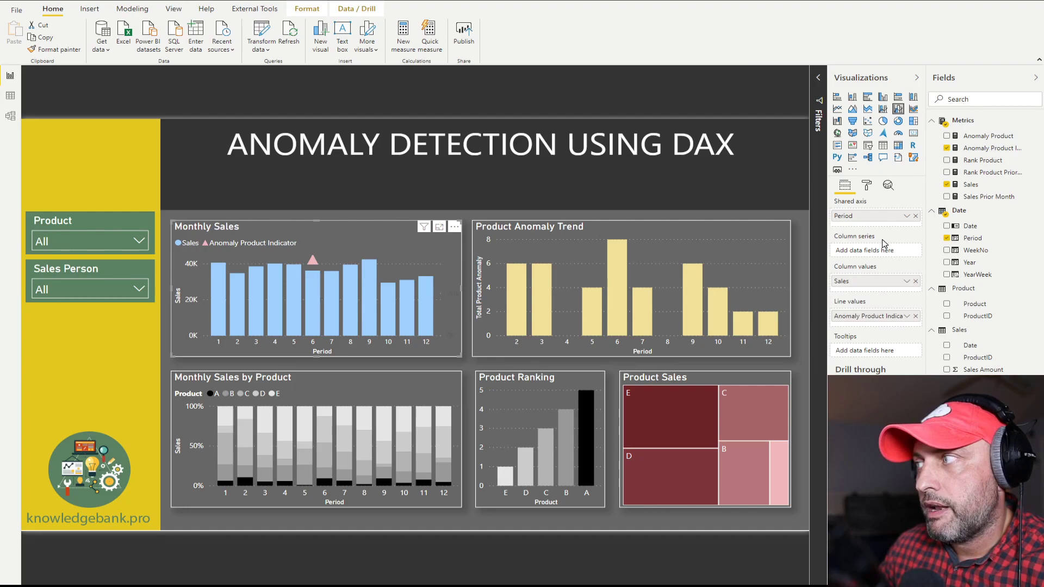
left_click(867, 186)
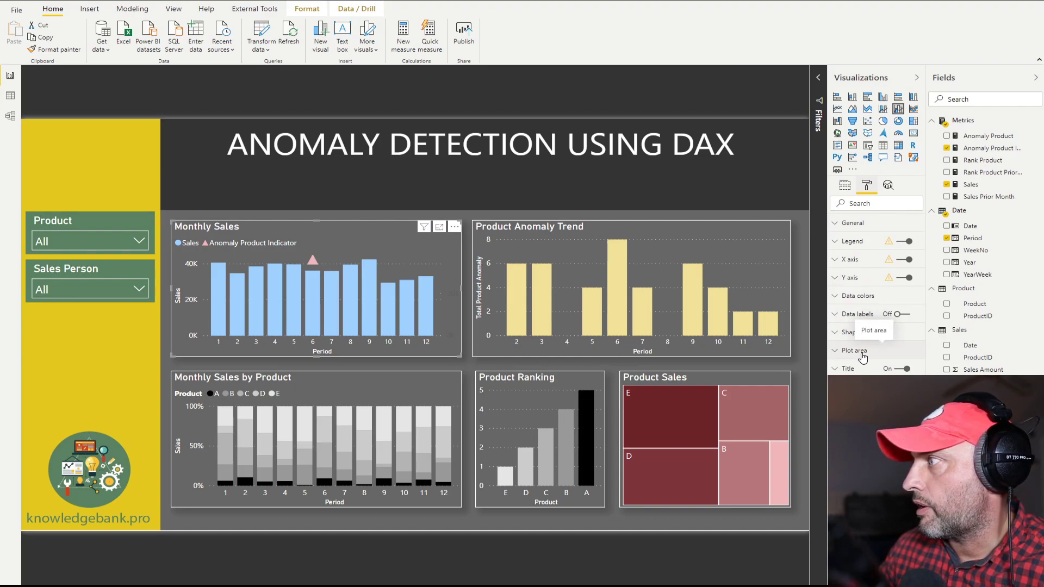
left_click(851, 332)
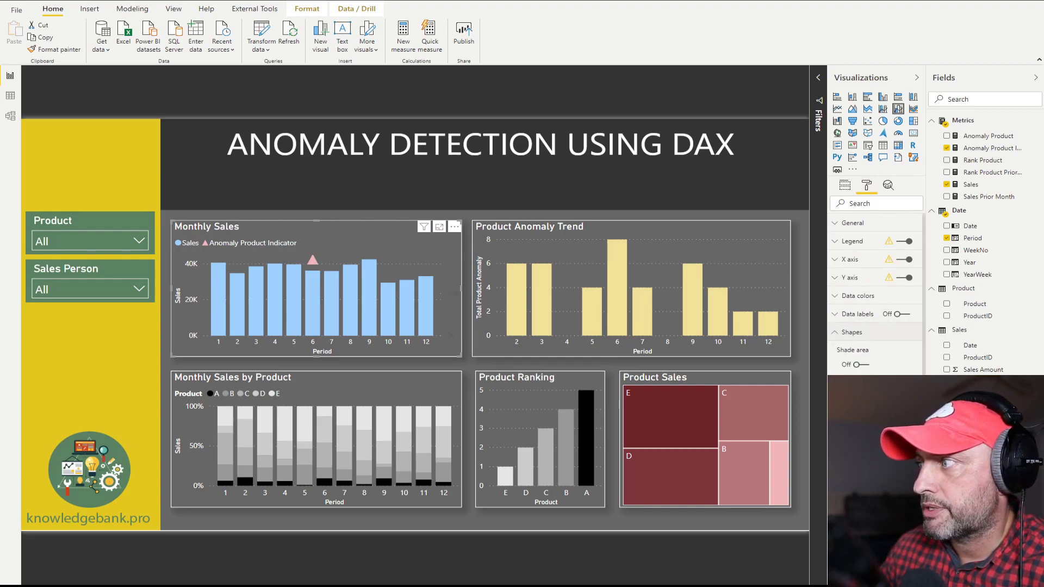
scroll(856, 337, "down", 2)
scroll(875, 293, "down", 1)
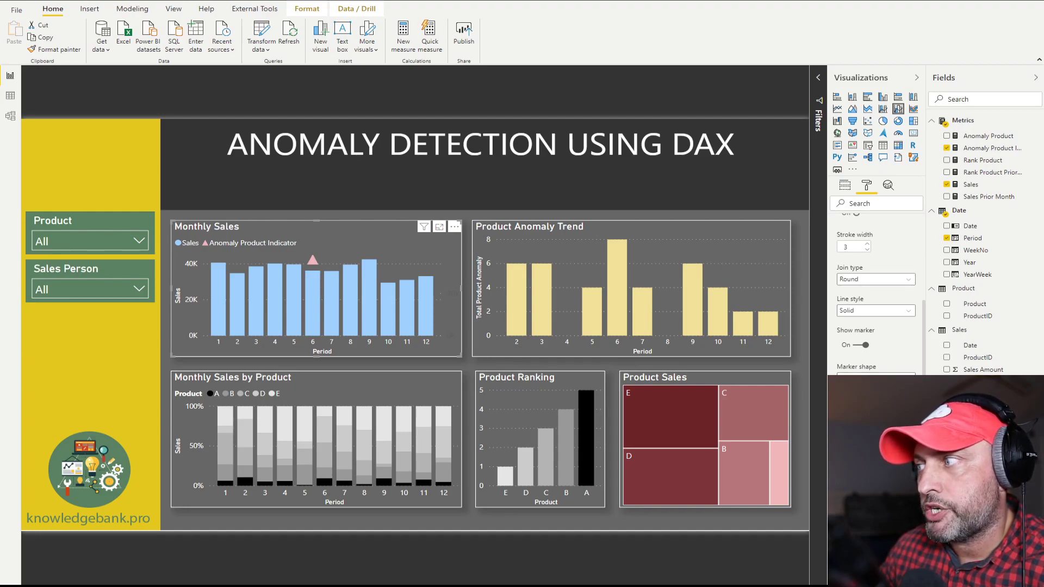
scroll(876, 293, "up", 5)
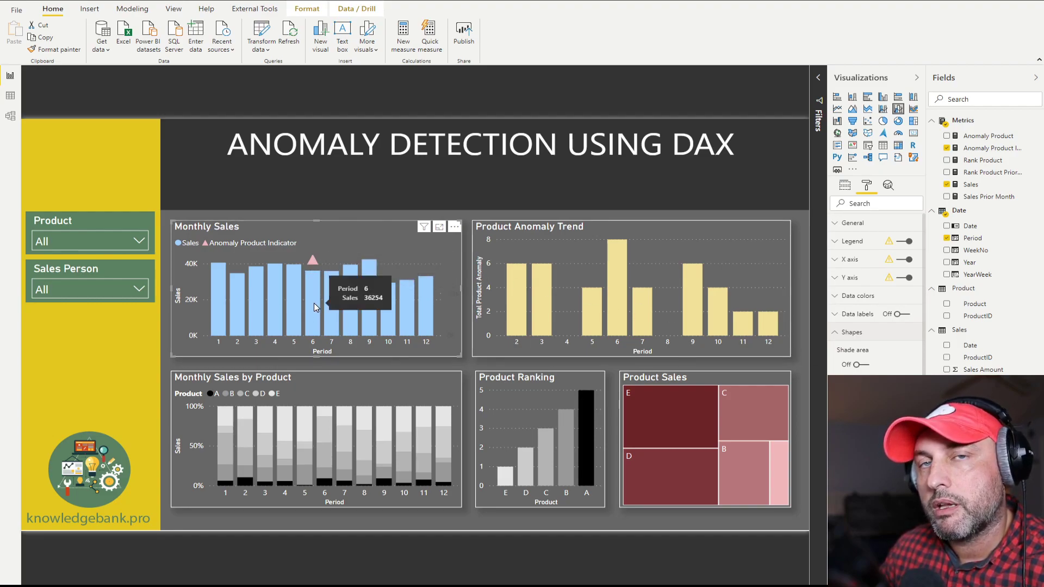
left_click(325, 267)
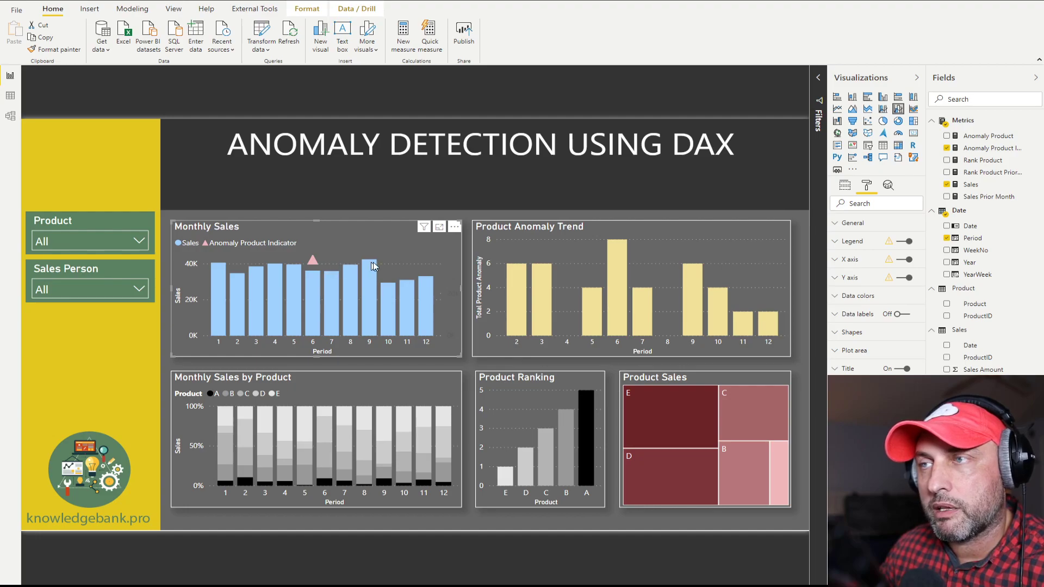
mouse_move(376, 262)
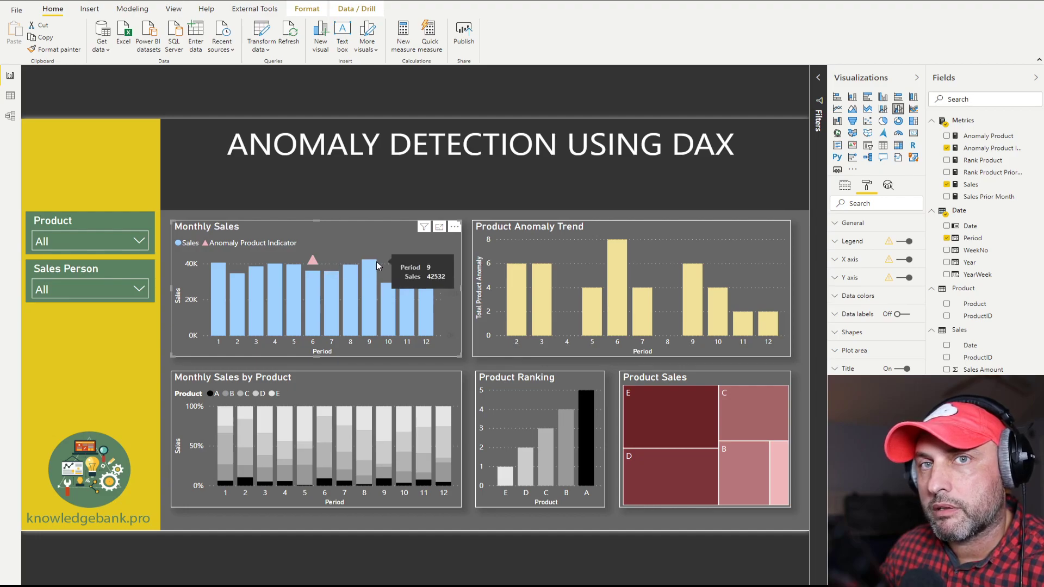
left_click(852, 334)
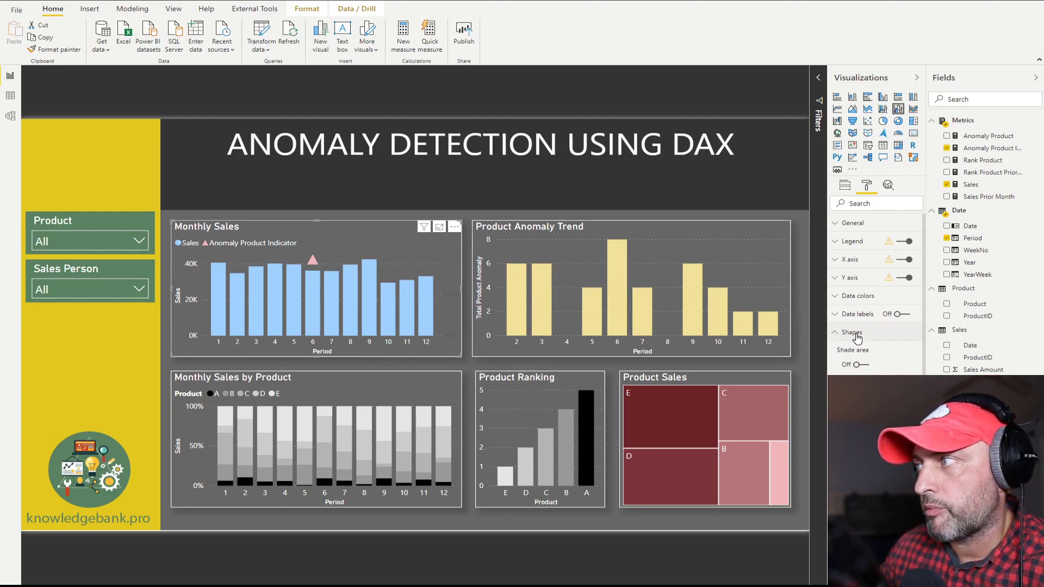
left_click(856, 336)
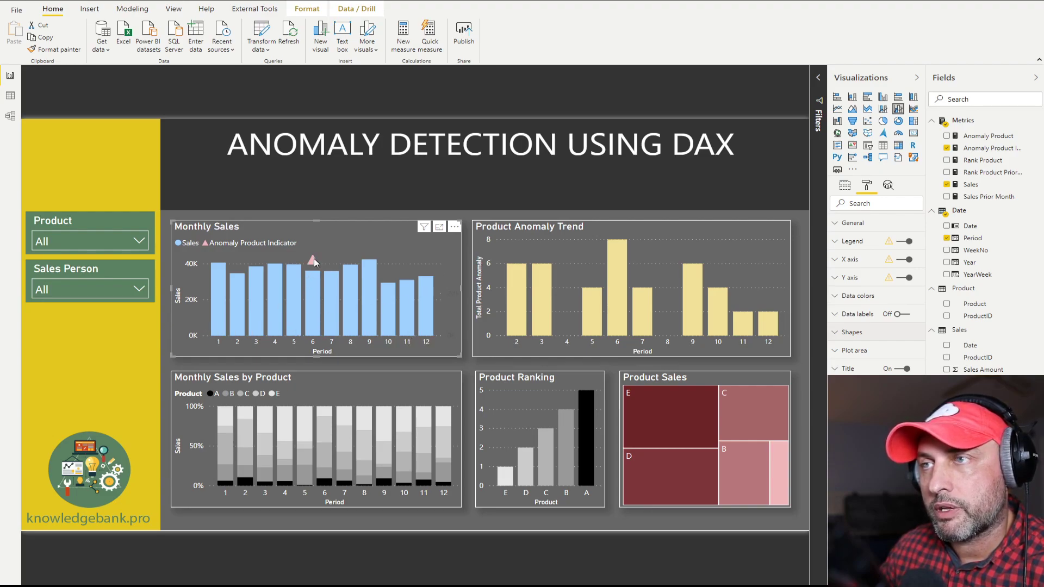
left_click(687, 323)
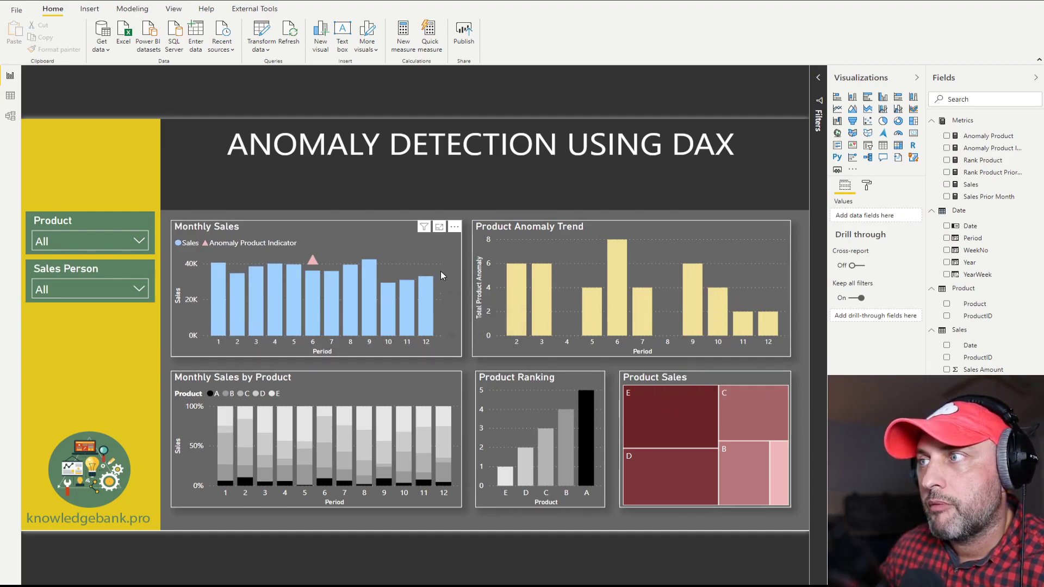
mouse_move(458, 295)
left_mouse_down()
mouse_move(784, 307)
mouse_move(462, 298)
left_mouse_up()
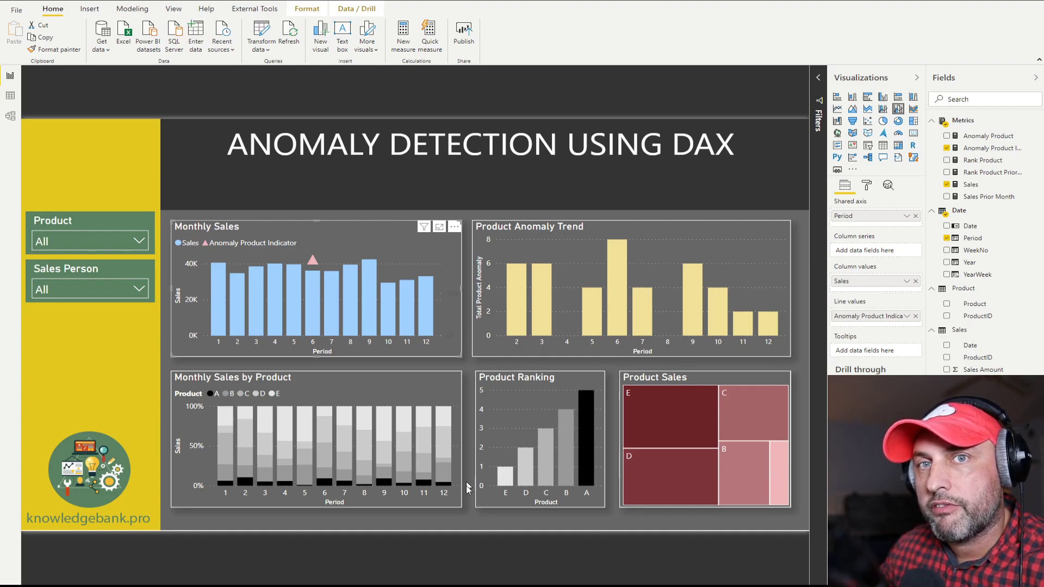
mouse_move(523, 484)
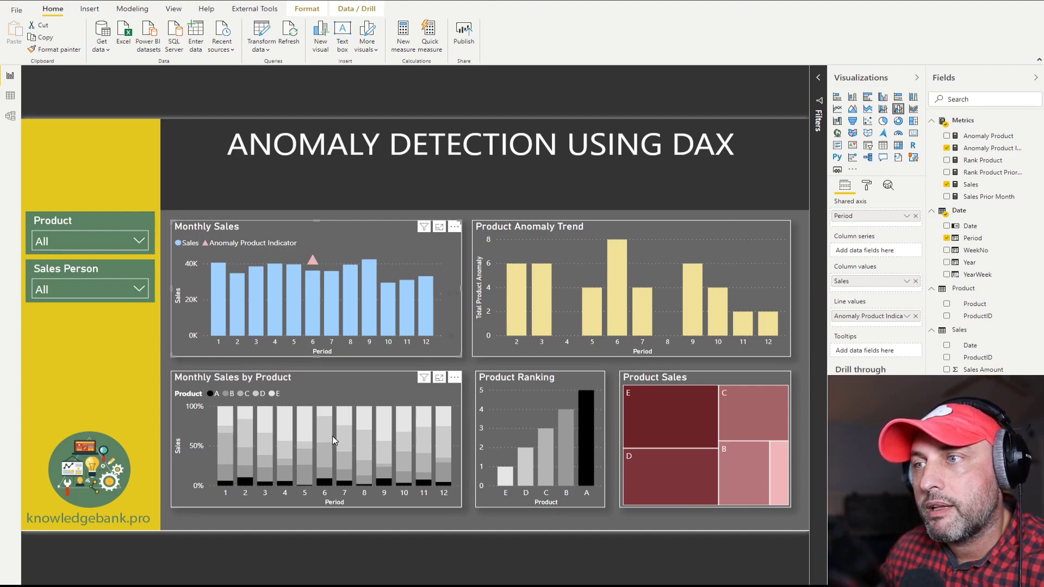
mouse_move(331, 436)
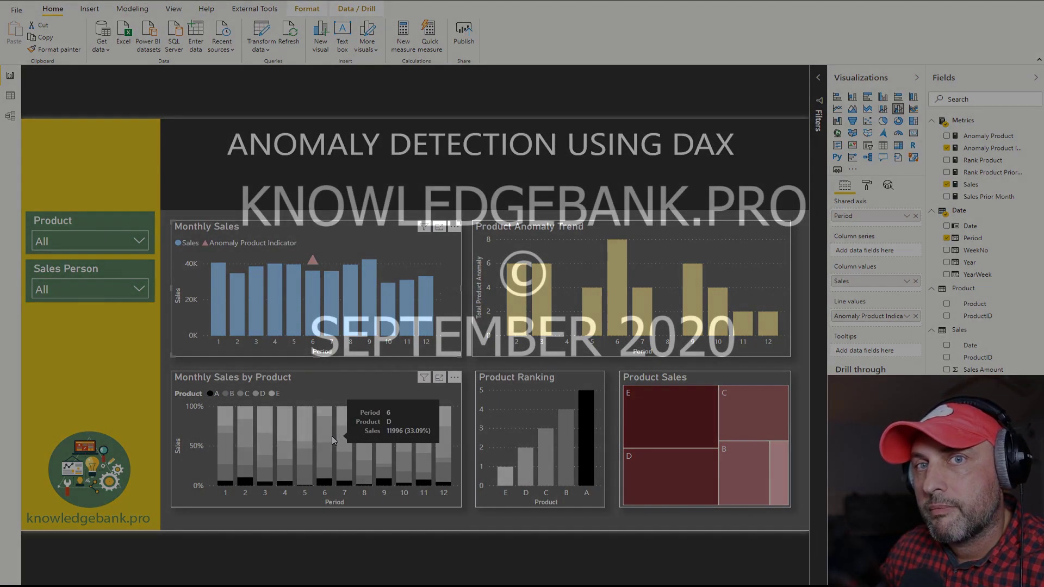